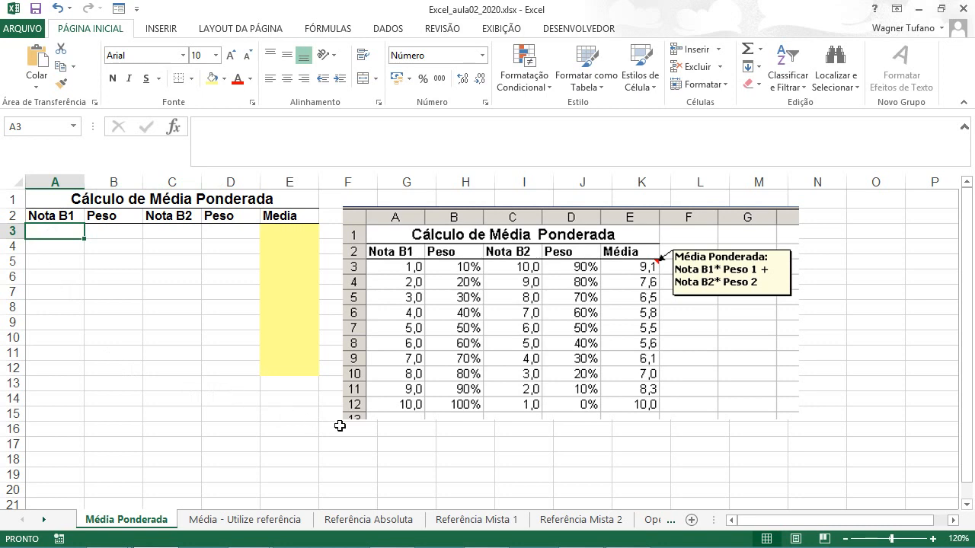
Step: Review the exercise sheets from Média Ponderada through Operações Matemáticas, including their reference images and instruction notes
{"action": "left_click", "coordinate": [573, 315]}
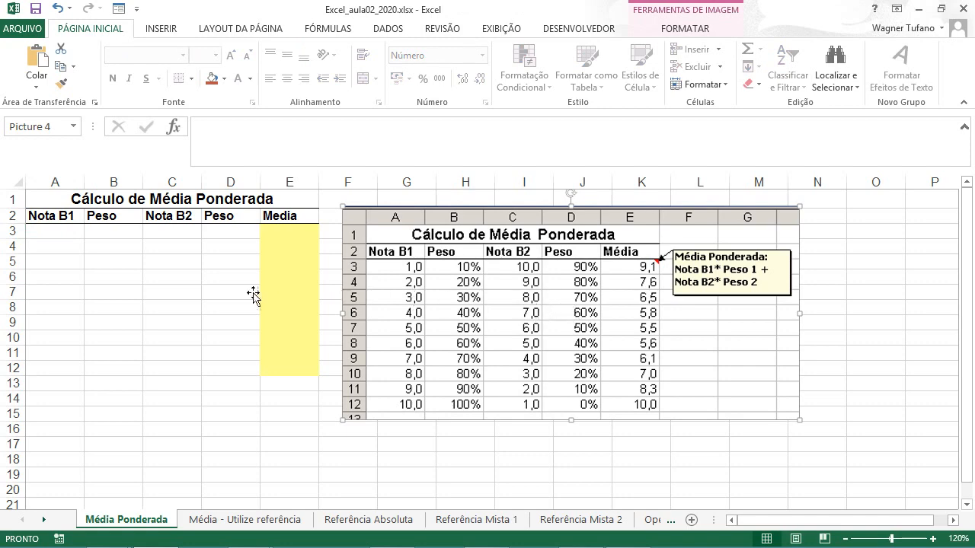
{"action": "left_click", "coordinate": [233, 520]}
{"action": "left_click", "coordinate": [421, 404]}
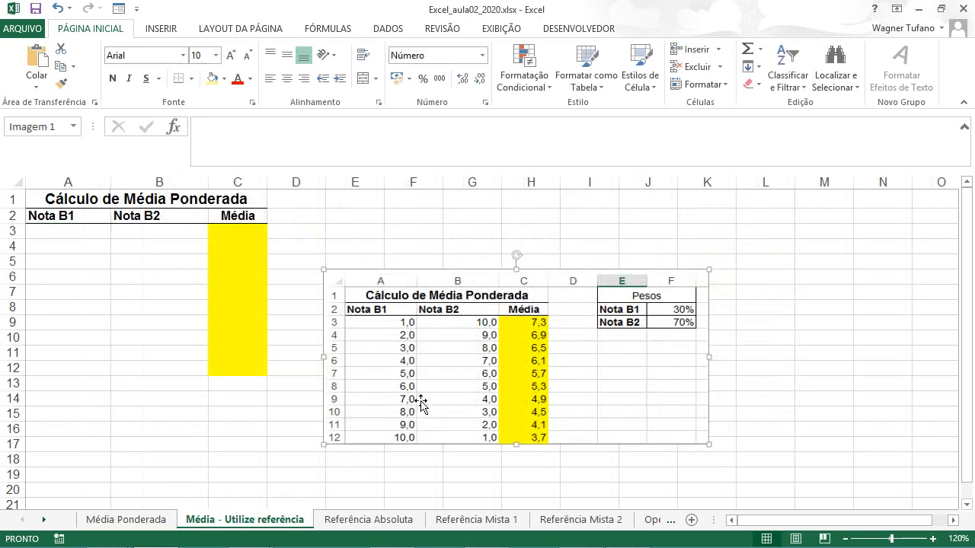
{"action": "left_click", "coordinate": [368, 518]}
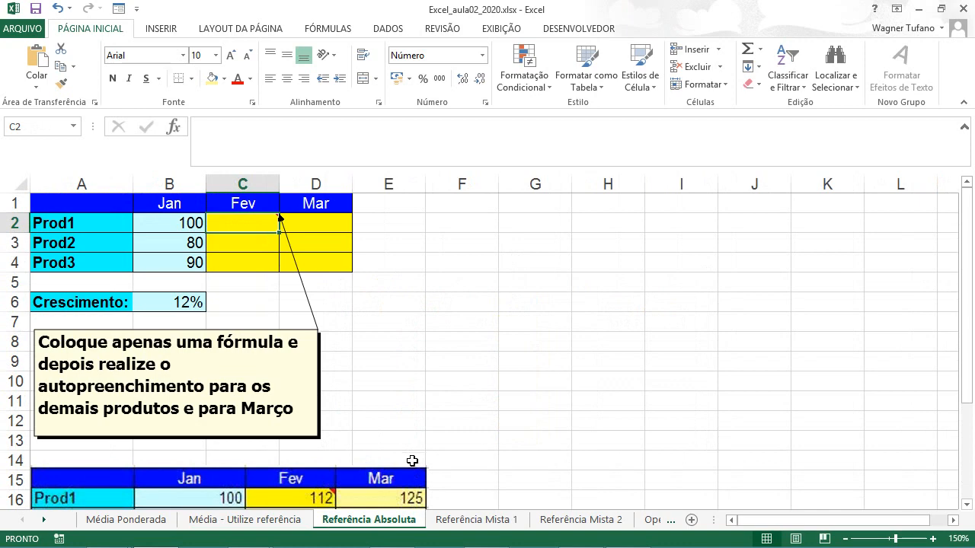
{"action": "left_click", "coordinate": [845, 539]}
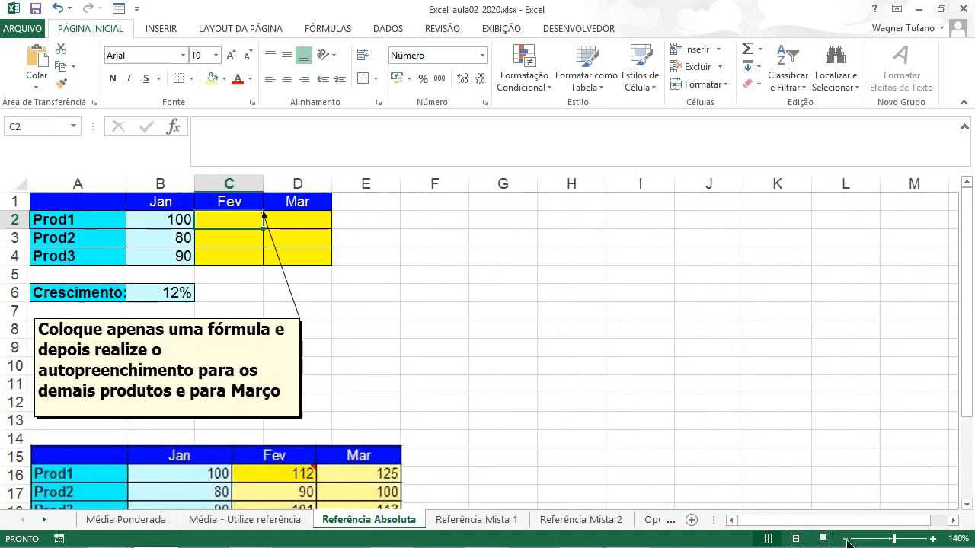
{"action": "left_click", "coordinate": [844, 539]}
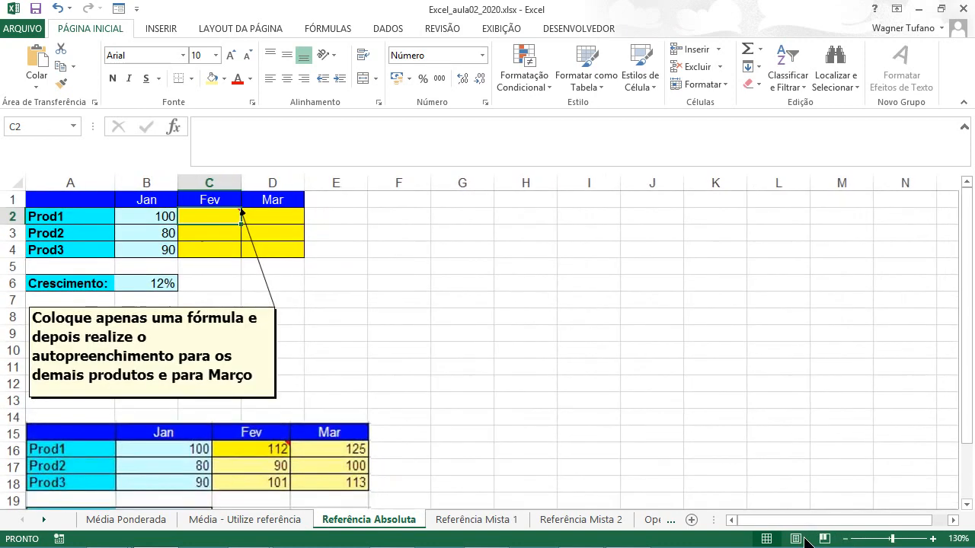
{"action": "left_click", "coordinate": [474, 519]}
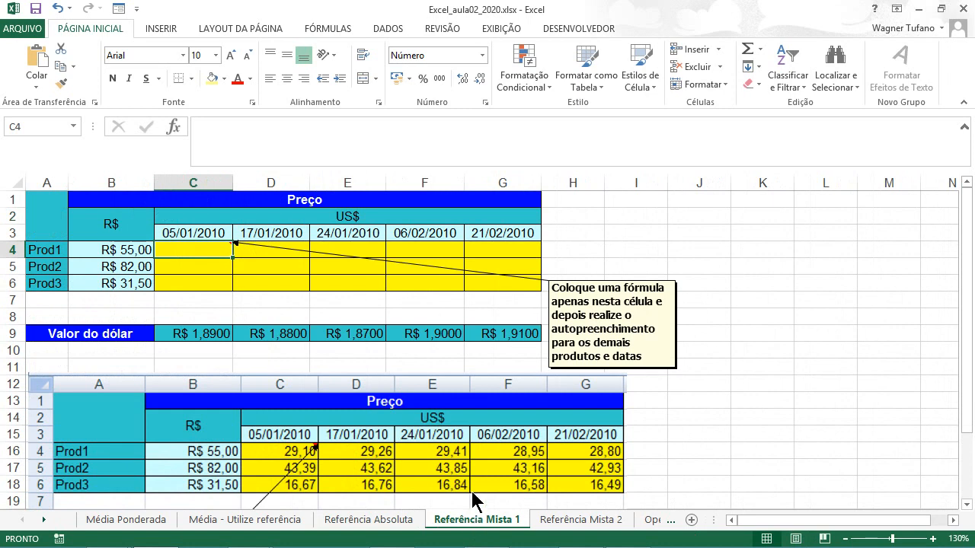
{"action": "left_click", "coordinate": [588, 520]}
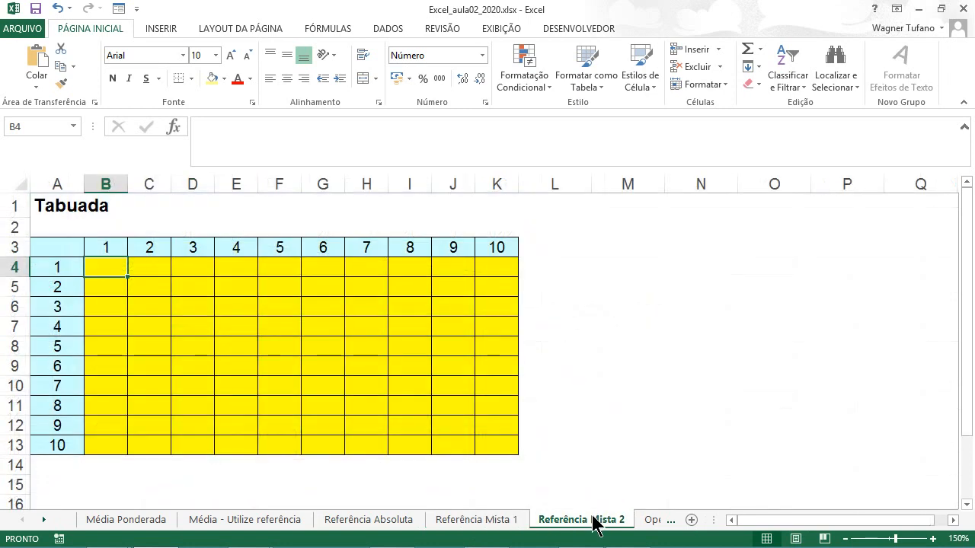
{"action": "left_click", "coordinate": [649, 520]}
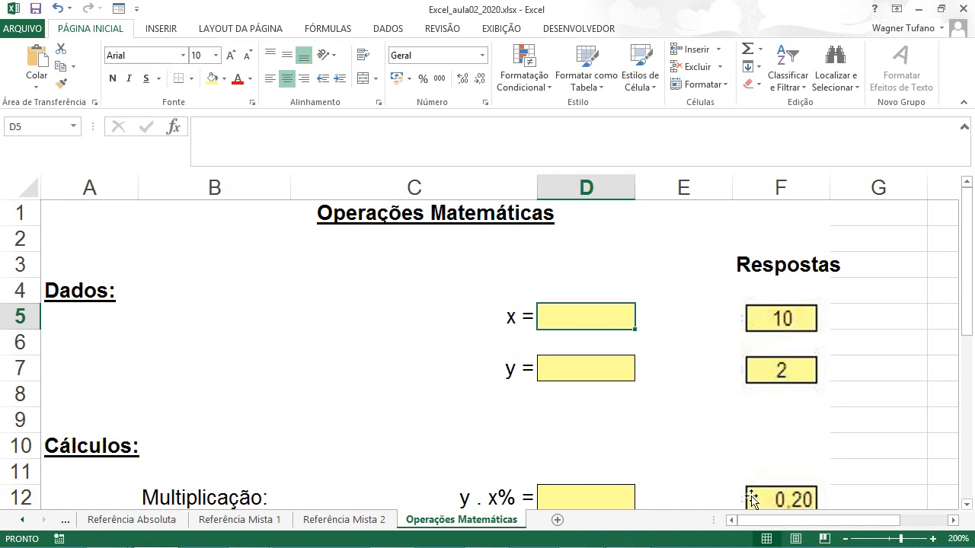
{"action": "left_click", "coordinate": [846, 539]}
{"action": "left_click", "coordinate": [846, 539]}
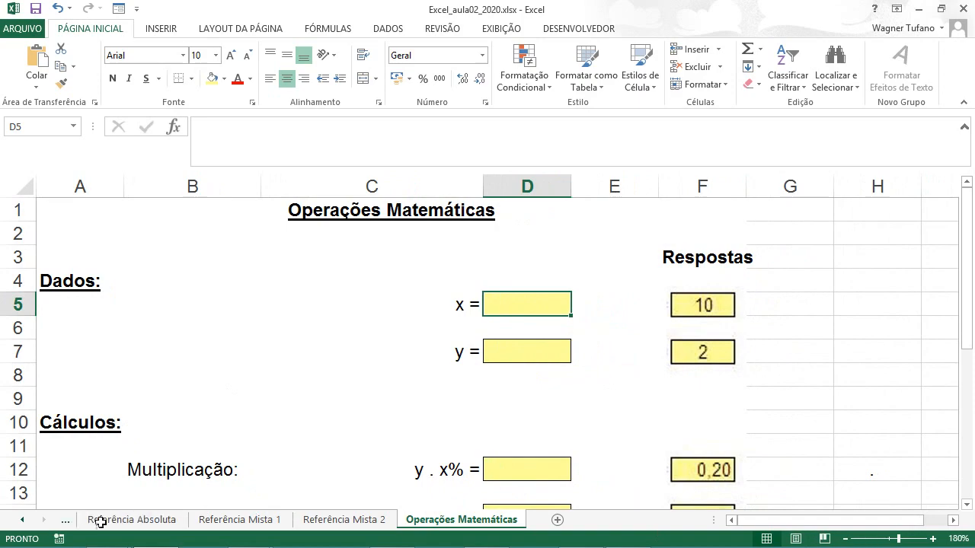
Step: Look again at the Referência Absoluta, Referência Mista 1, Referência Mista 2 and Operações Matemáticas sheets
{"action": "left_click", "coordinate": [353, 524]}
{"action": "left_click", "coordinate": [243, 524]}
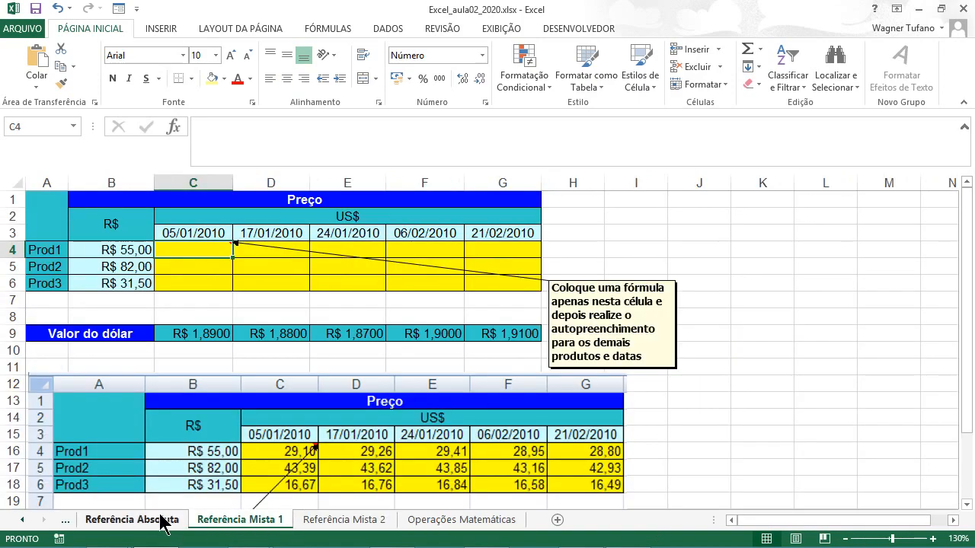
{"action": "left_click", "coordinate": [161, 517]}
{"action": "left_click", "coordinate": [237, 521]}
{"action": "left_click", "coordinate": [321, 521]}
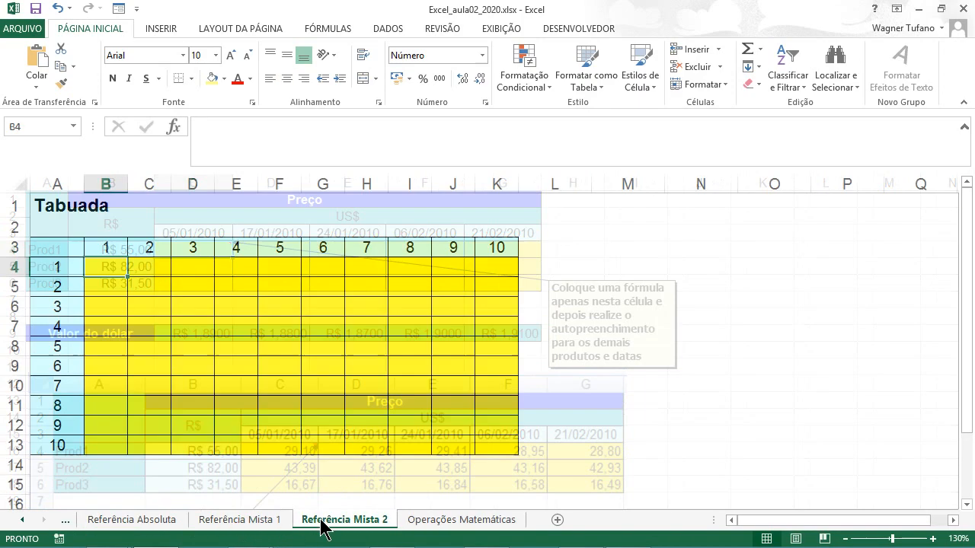
{"action": "left_click", "coordinate": [426, 521]}
{"action": "left_click", "coordinate": [348, 521]}
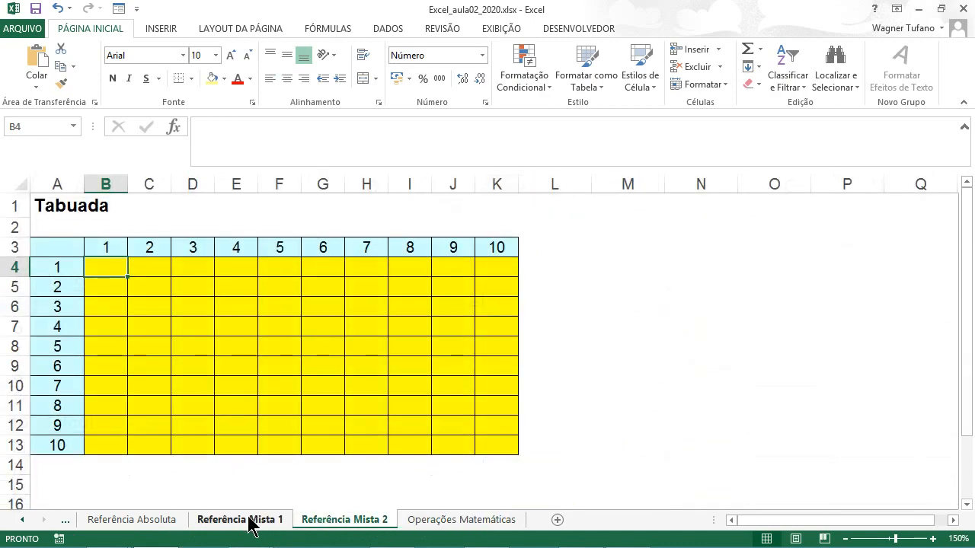
{"action": "left_click", "coordinate": [249, 524]}
{"action": "left_click", "coordinate": [163, 524]}
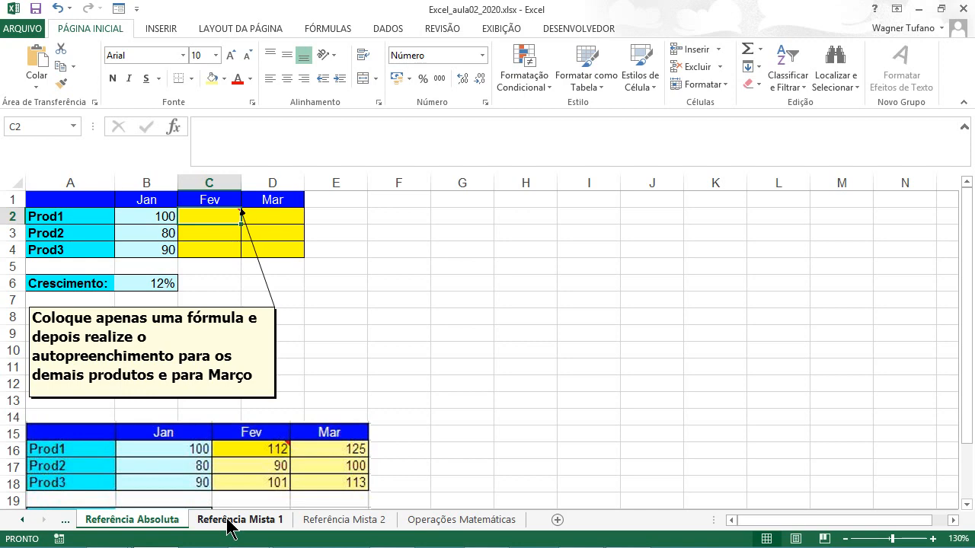
Step: Browse the workbook's sheets one by one in both directions and return to Média Ponderada
{"action": "key", "text": "ctrl+Page_Up"}
{"action": "key", "text": "ctrl+Page_Up"}
{"action": "key", "text": "ctrl+Page_Up"}
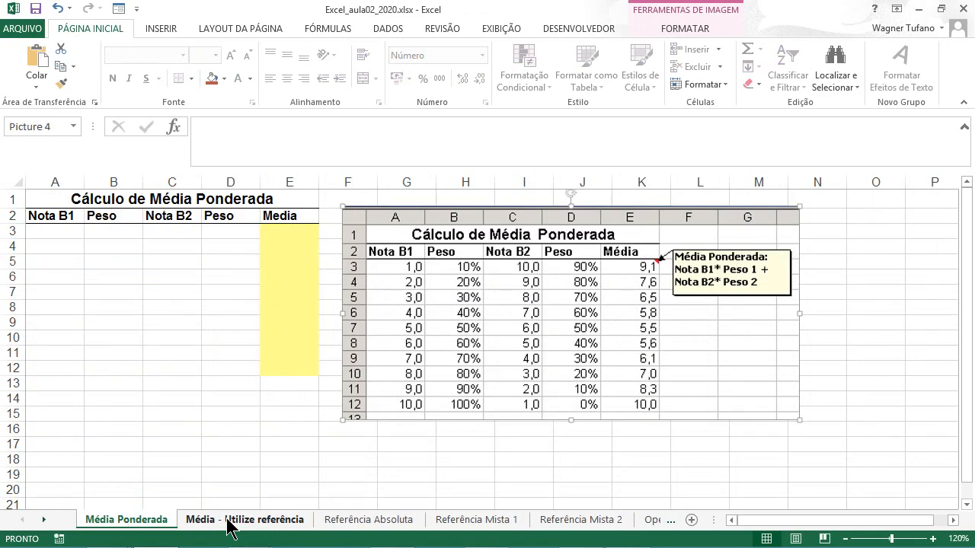
{"action": "key", "text": "ctrl+Page_Down"}
{"action": "key", "text": "ctrl+Page_Down"}
{"action": "key", "text": "ctrl+Page_Down"}
{"action": "key", "text": "ctrl+Page_Down"}
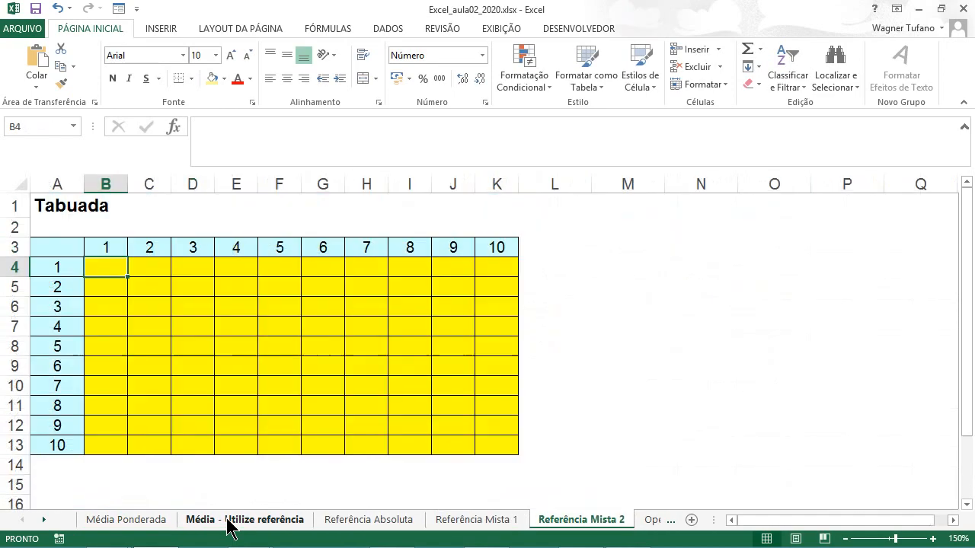
{"action": "key", "text": "ctrl+Page_Down"}
{"action": "key", "text": "ctrl+Page_Up"}
{"action": "key", "text": "ctrl+Page_Up"}
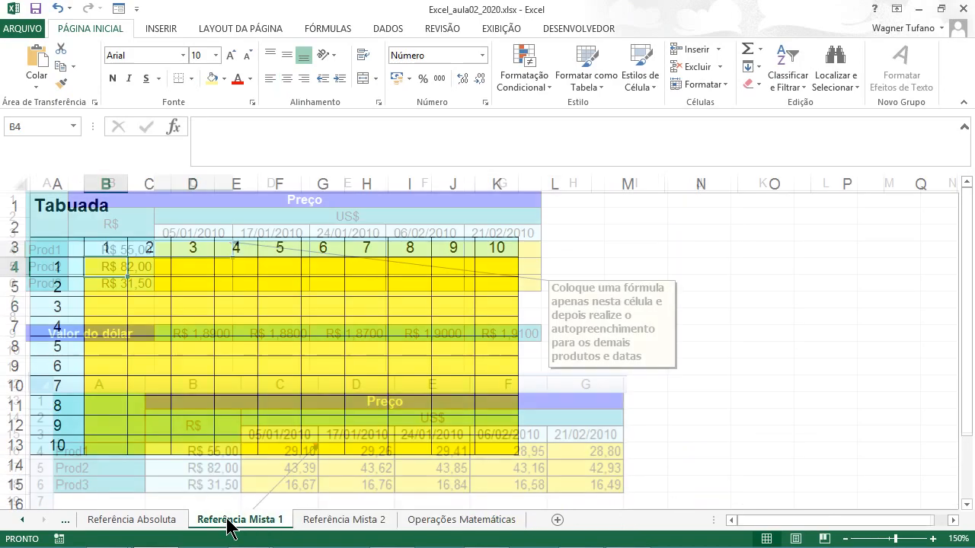
{"action": "key", "text": "ctrl+Page_Up"}
{"action": "key", "text": "ctrl+Page_Down"}
{"action": "key", "text": "ctrl+Page_Down"}
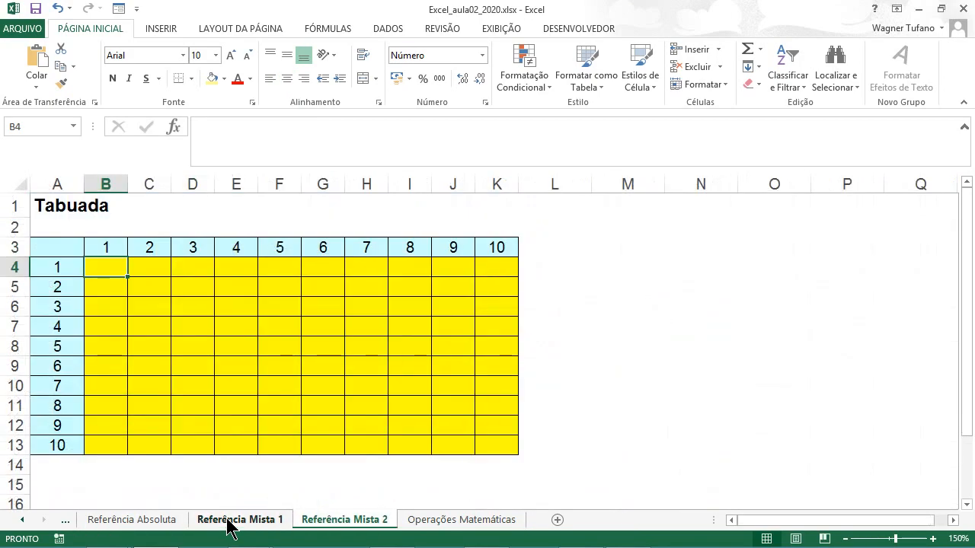
{"action": "key", "text": "ctrl+Page_Down"}
{"action": "key", "text": "ctrl+Page_Up"}
{"action": "key", "text": "ctrl+Page_Up"}
{"action": "key", "text": "ctrl+Page_Up"}
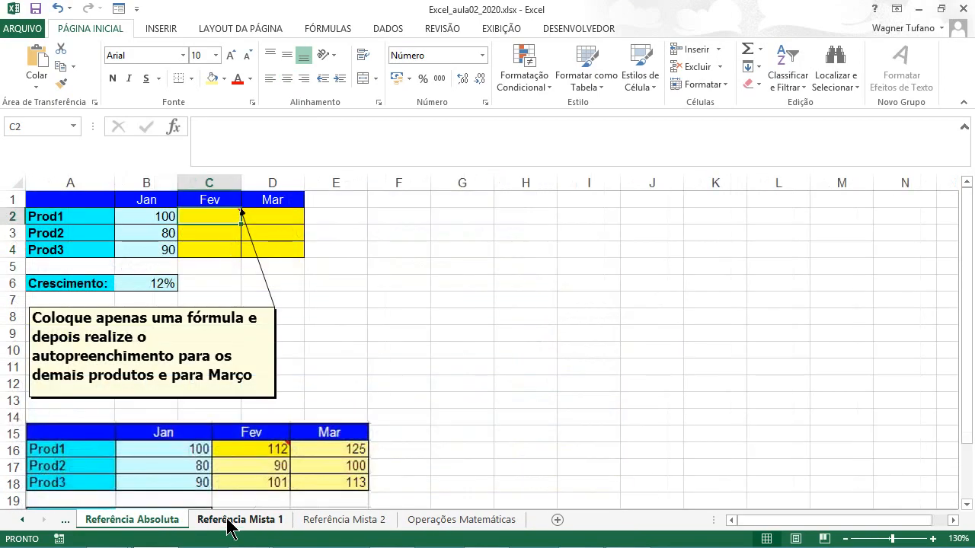
{"action": "key", "text": "ctrl+Page_Up"}
{"action": "key", "text": "ctrl+Page_Up"}
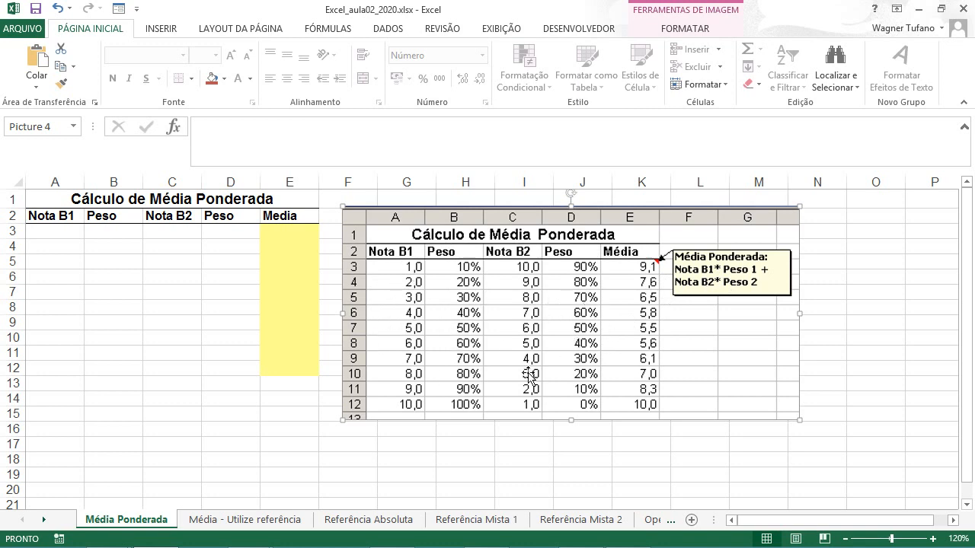
Step: Enter 1 in A3 and fill the Nota B1 column down to A12 as a series from 1 to 10
{"action": "left_click", "coordinate": [631, 443]}
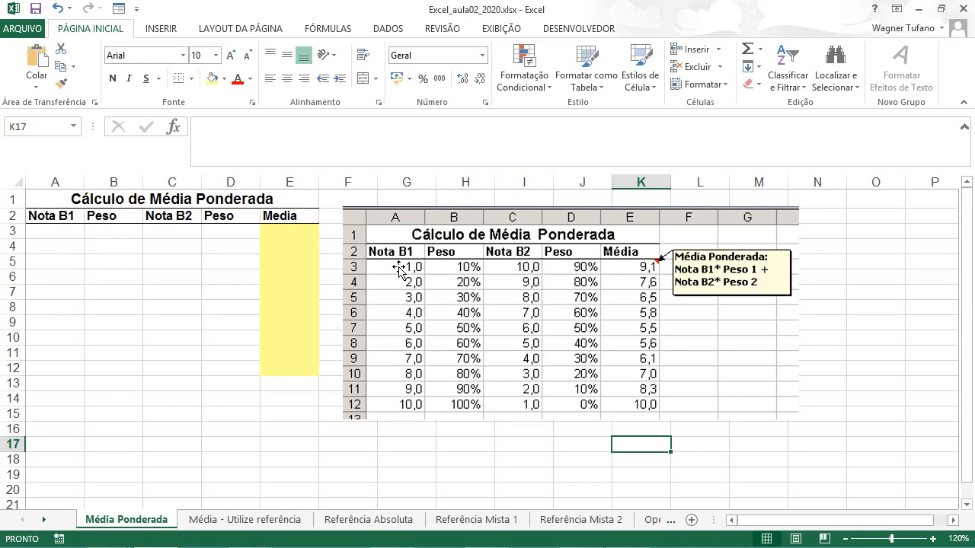
{"action": "left_click", "coordinate": [45, 232]}
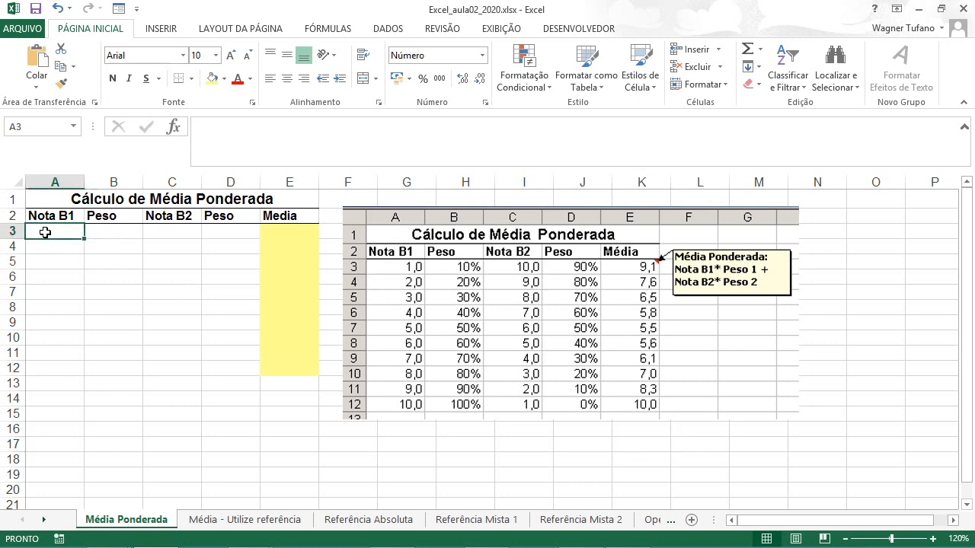
{"action": "type", "text": "1"}
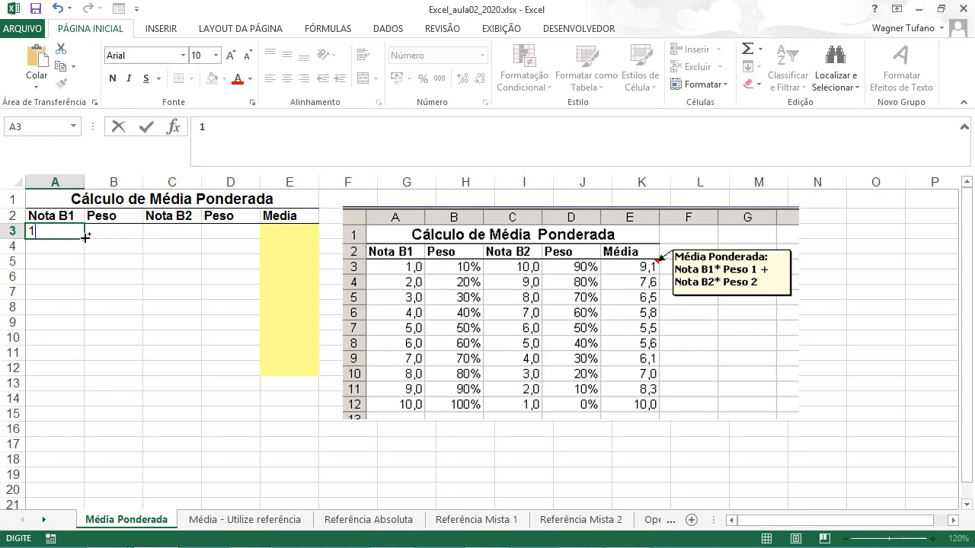
{"action": "key", "text": "ctrl+Return"}
{"action": "left_click_drag", "start_coordinate": [86, 237], "coordinate": [83, 372]}
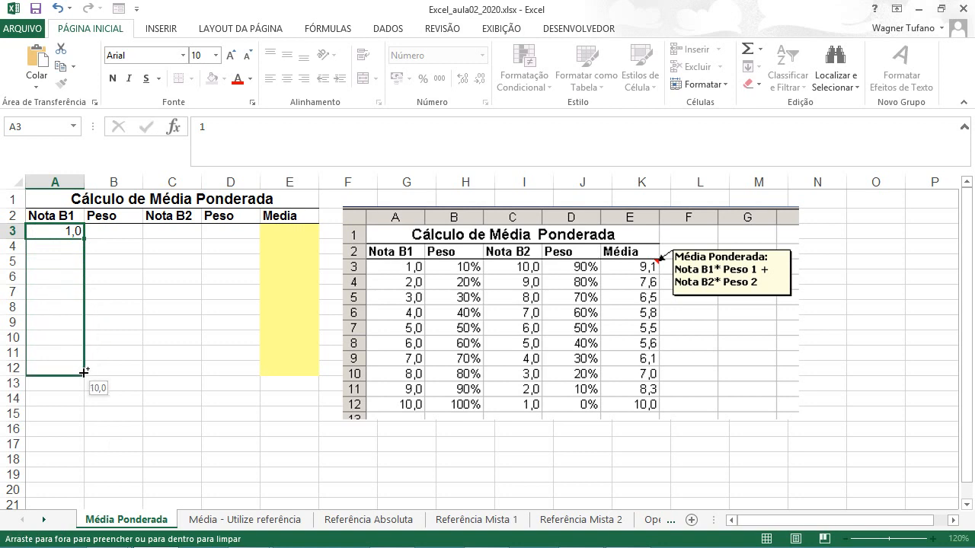
{"action": "mouse_move", "coordinate": [84, 372]}
{"action": "left_mouse_down"}
{"action": "mouse_move", "coordinate": [83, 338]}
{"action": "mouse_move", "coordinate": [81, 373]}
{"action": "left_mouse_up"}
{"action": "left_click_drag", "start_coordinate": [80, 372], "coordinate": [79, 372]}
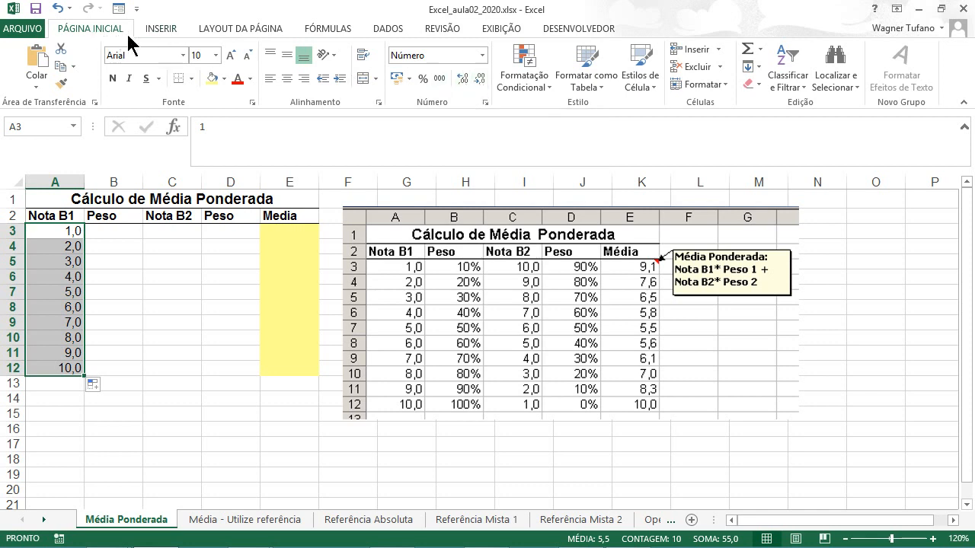
Step: Expand the Nota B1 grades in A3:A12 to four decimal places and reduce them back to one
{"action": "left_click", "coordinate": [462, 79]}
{"action": "left_click", "coordinate": [462, 80]}
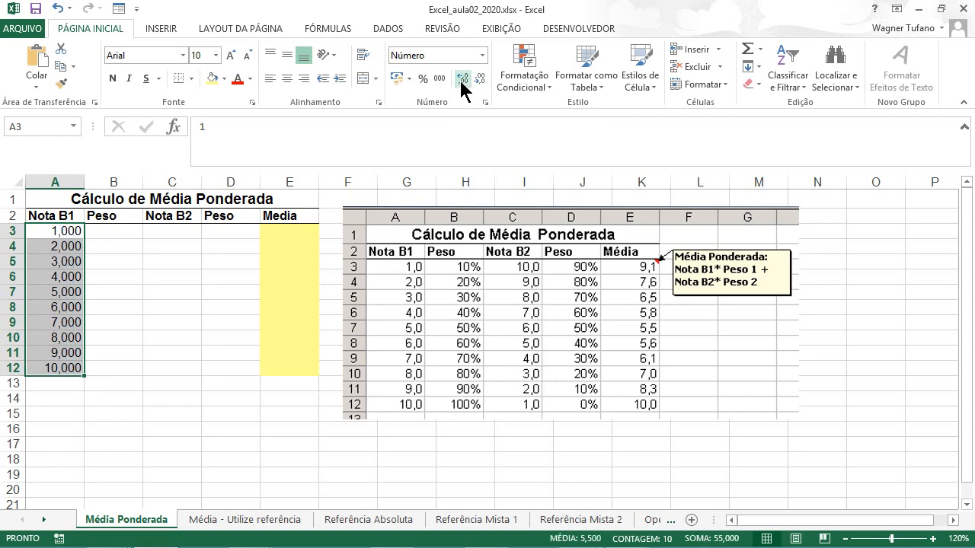
{"action": "left_click", "coordinate": [461, 79]}
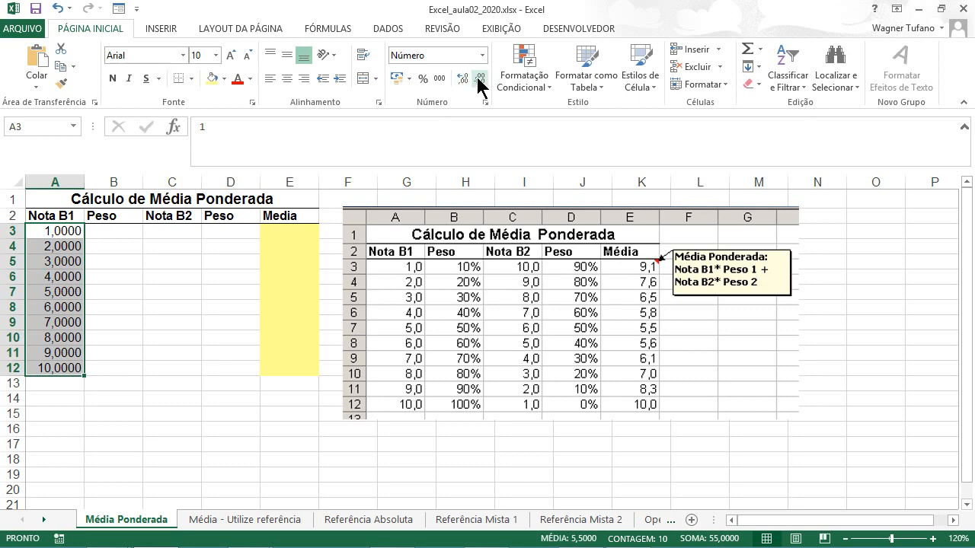
{"action": "left_click", "coordinate": [480, 80]}
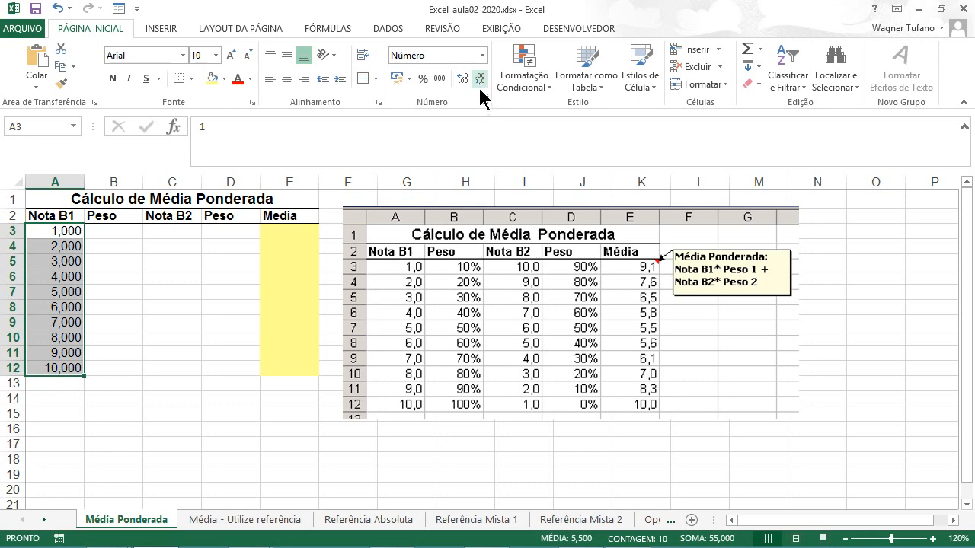
{"action": "left_click", "coordinate": [480, 84]}
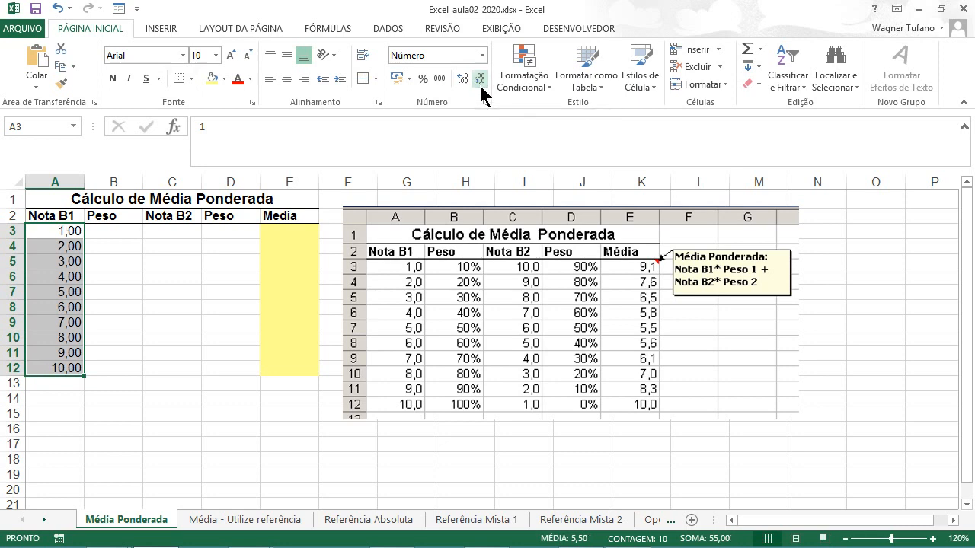
{"action": "left_click", "coordinate": [480, 84]}
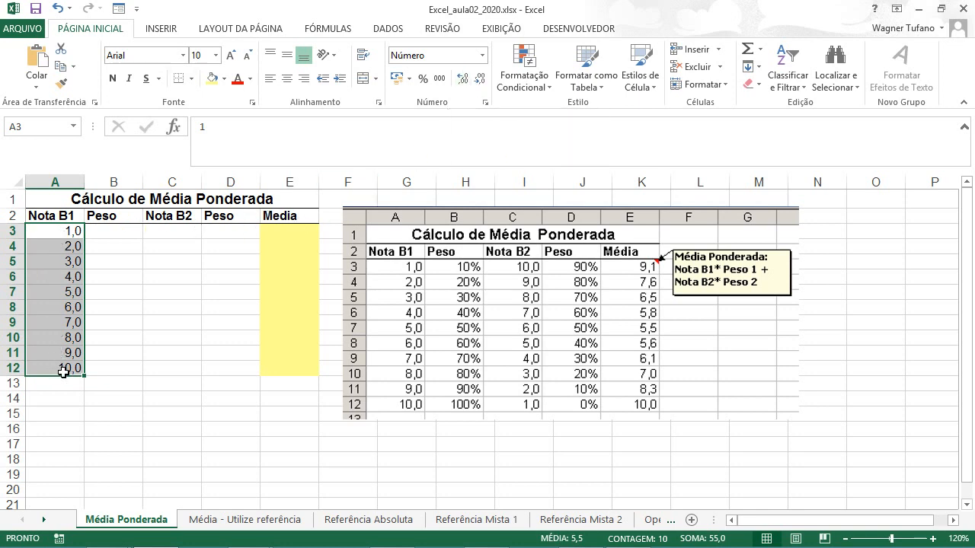
Step: Enter 10% in B3 and 20% in B4, and extend the series down the first Peso column to B12
{"action": "left_click", "coordinate": [125, 238]}
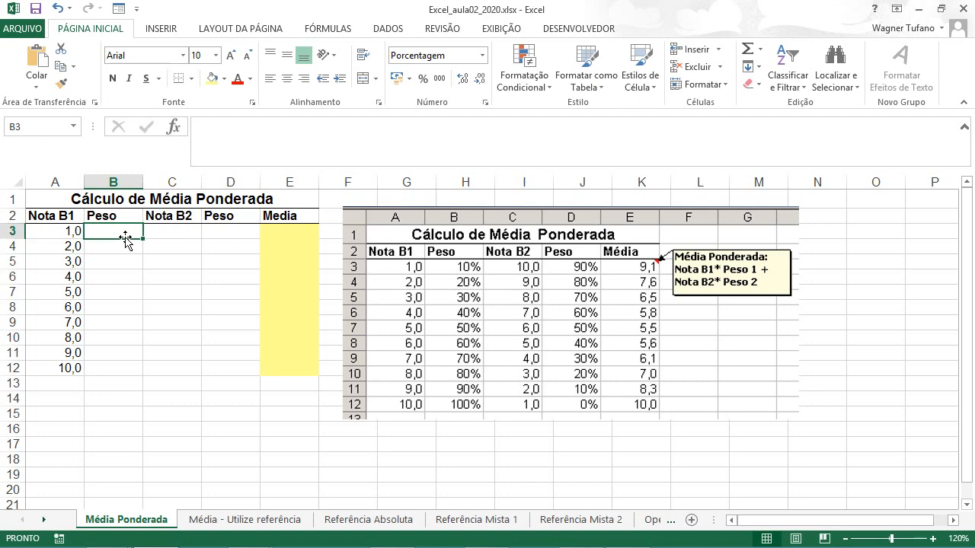
{"action": "type", "text": "10"}
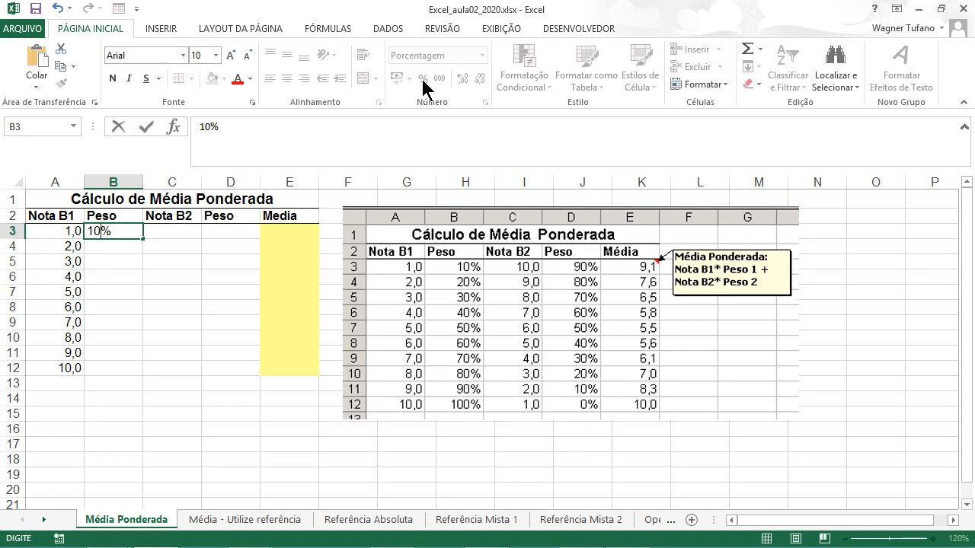
{"action": "key", "text": "Return"}
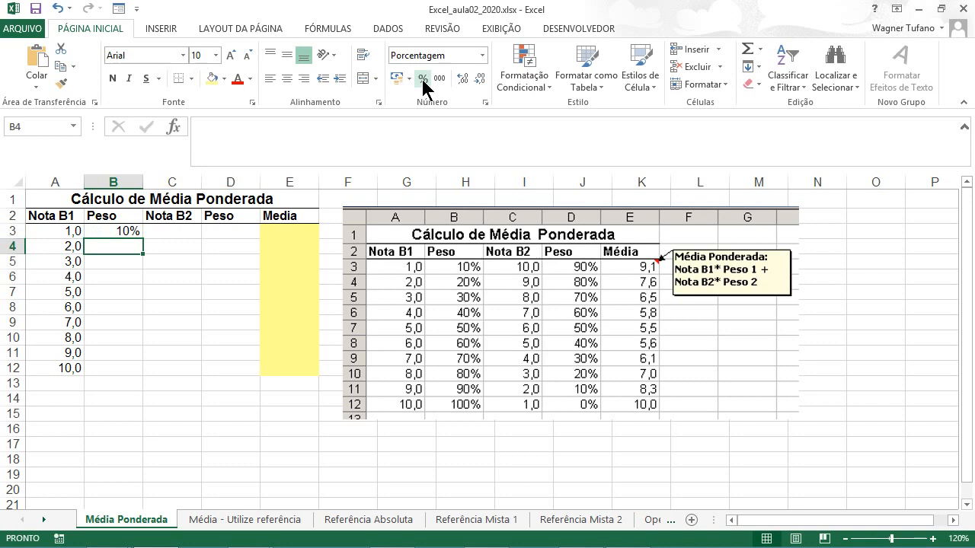
{"action": "type", "text": "20"}
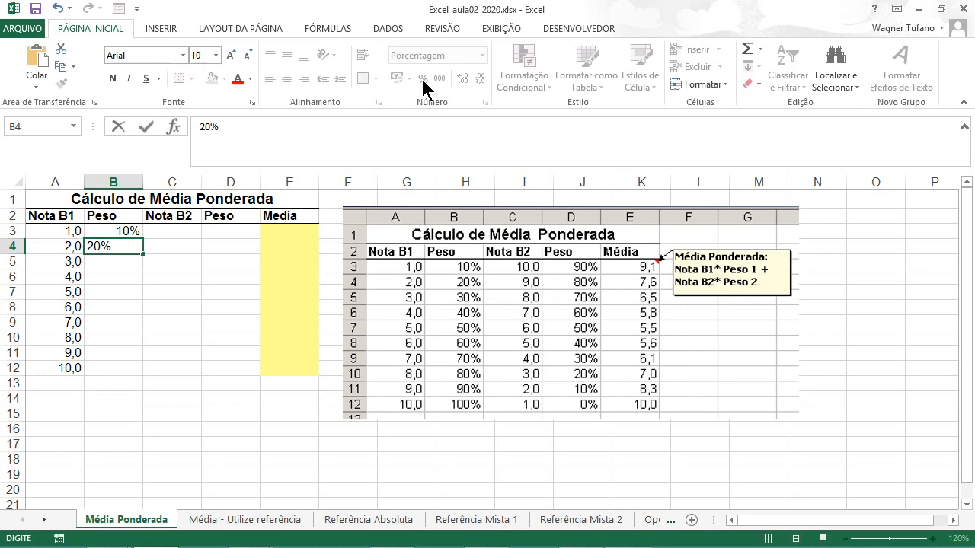
{"action": "left_click", "coordinate": [103, 231]}
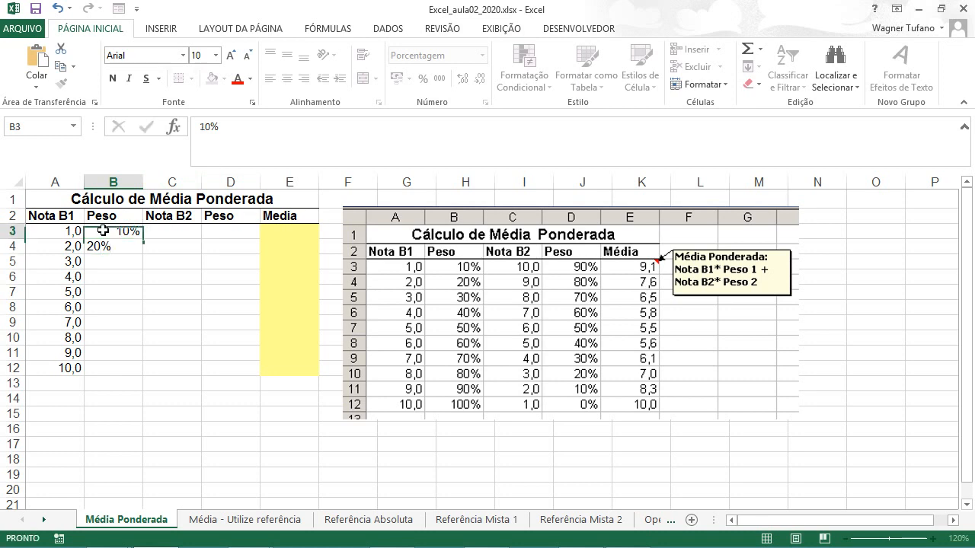
{"action": "left_click_drag", "start_coordinate": [103, 231], "coordinate": [103, 246]}
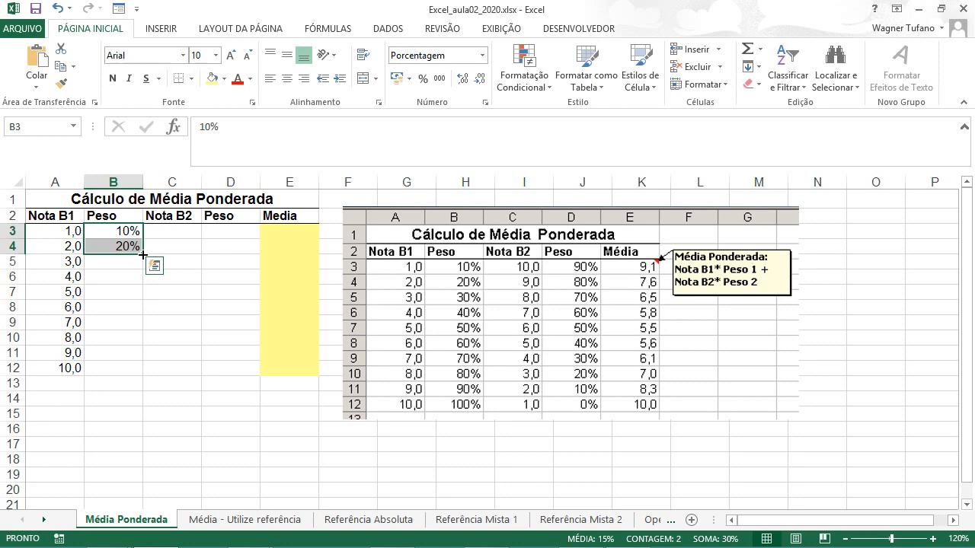
{"action": "left_click_drag", "start_coordinate": [144, 255], "coordinate": [143, 374]}
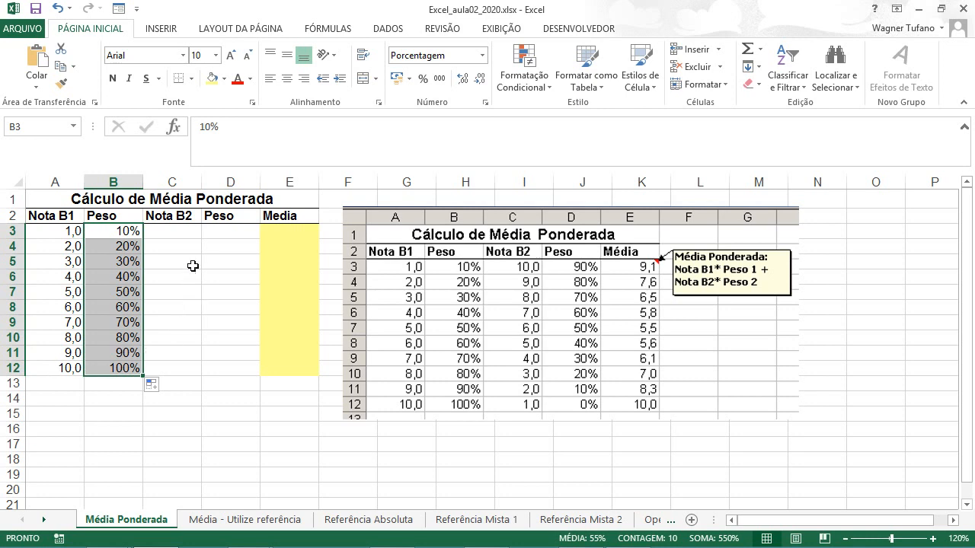
Step: Enter 10 in C3 and 9 in C4, and extend the descending series down the Nota B2 column to C12
{"action": "left_click", "coordinate": [193, 235]}
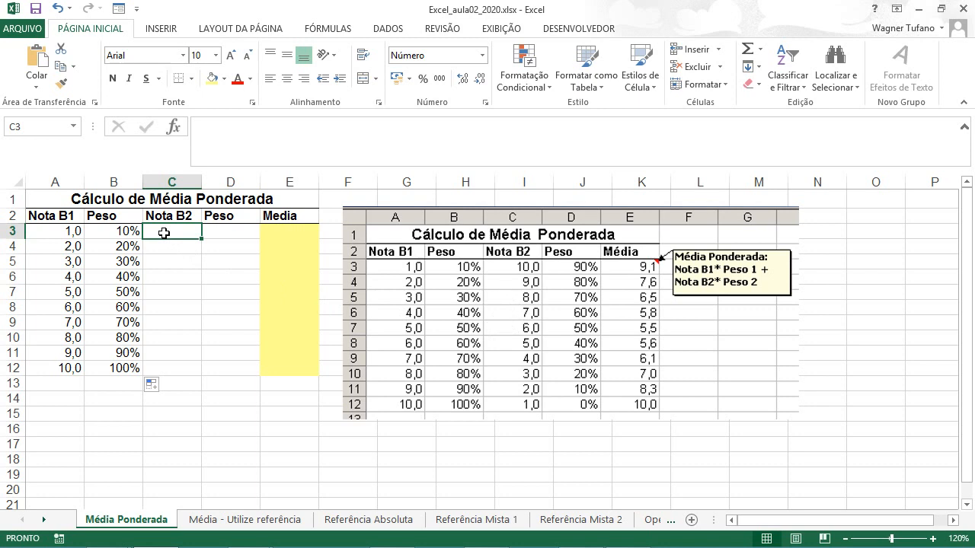
{"action": "type", "text": "10"}
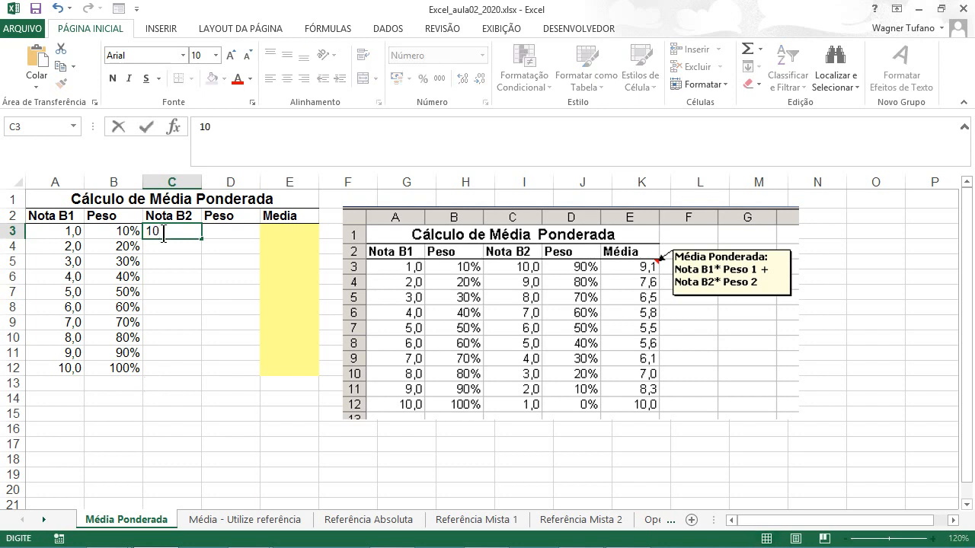
{"action": "key", "text": "Return"}
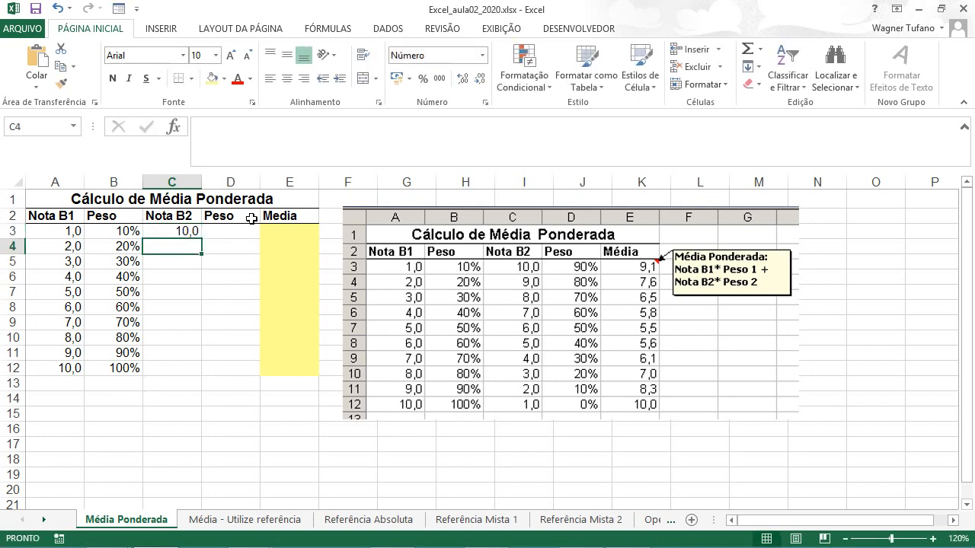
{"action": "type", "text": "9"}
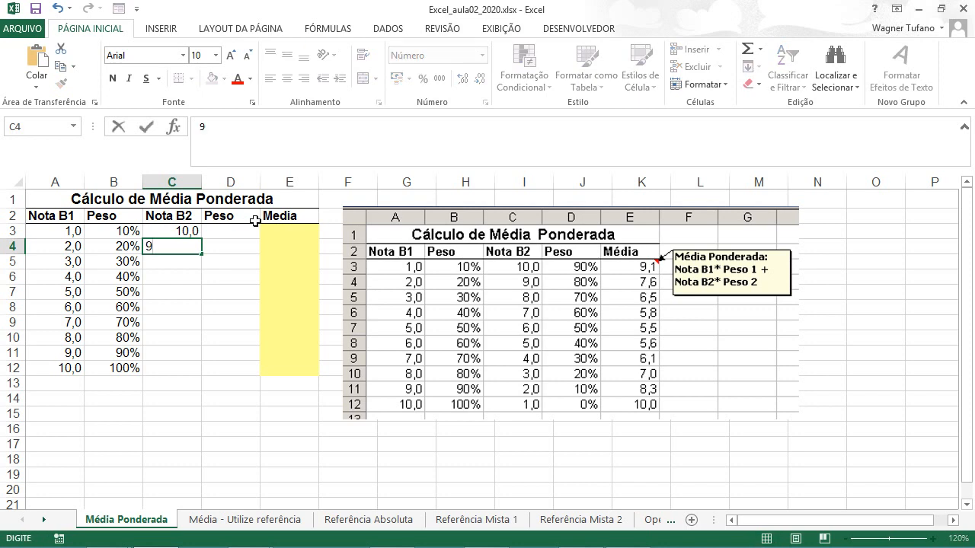
{"action": "left_click", "coordinate": [166, 231]}
{"action": "left_click_drag", "start_coordinate": [167, 231], "coordinate": [165, 245]}
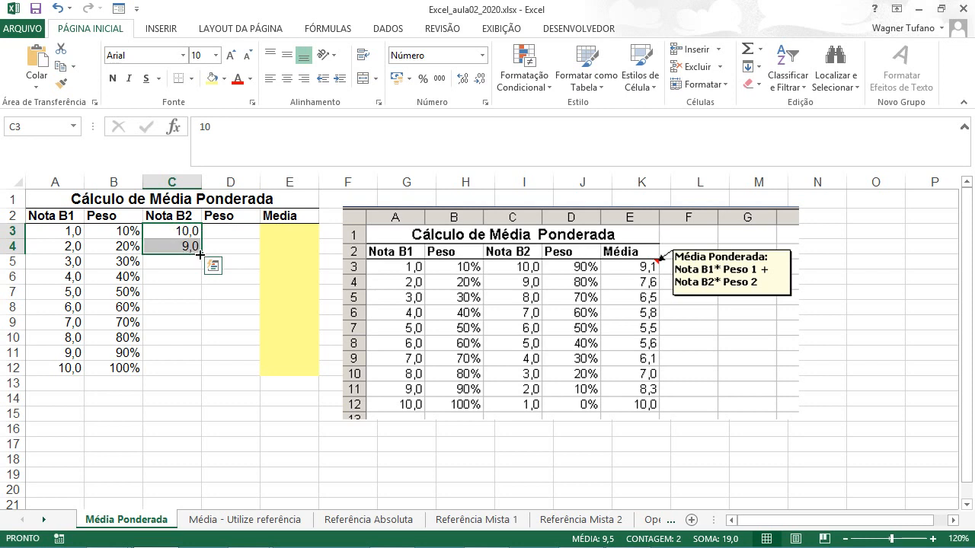
{"action": "left_click", "coordinate": [200, 255]}
{"action": "double_click", "coordinate": [201, 256]}
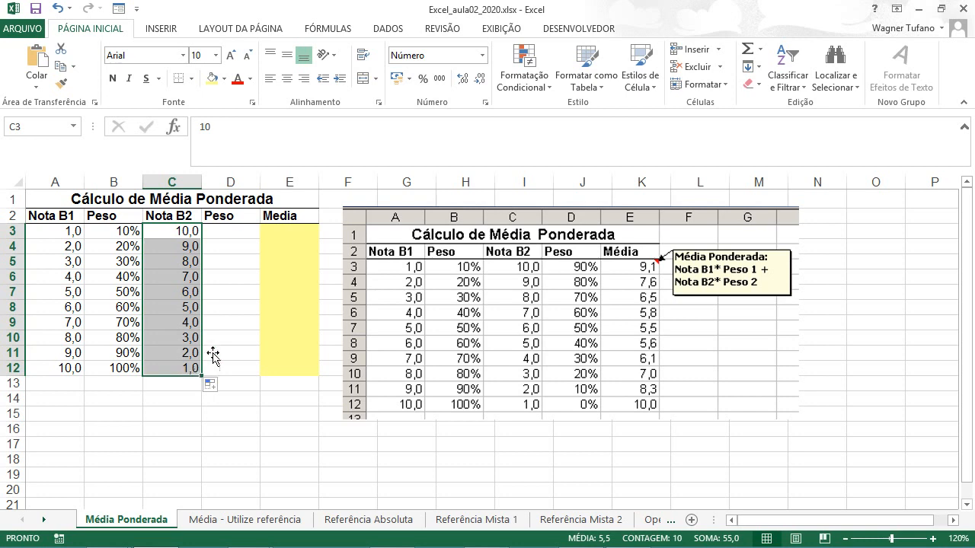
Step: Enter 90% in D3 and 80% in D4, and extend the descending series down the second Peso column to D12
{"action": "left_click", "coordinate": [251, 234]}
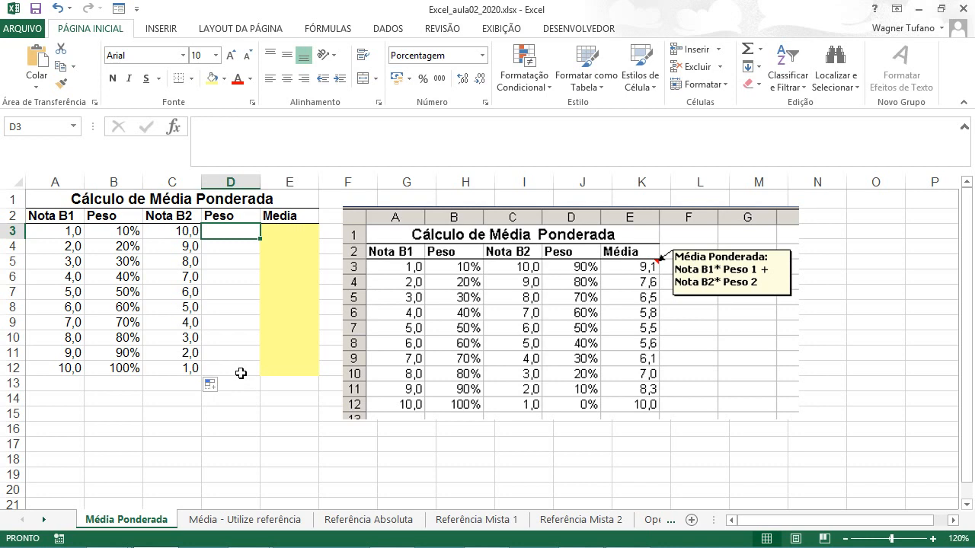
{"action": "type", "text": "90"}
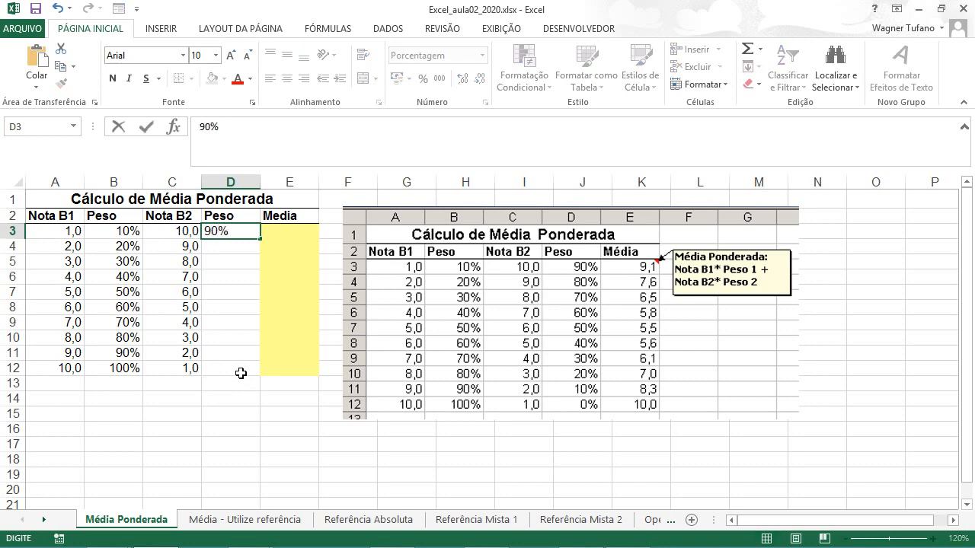
{"action": "key", "text": "Return"}
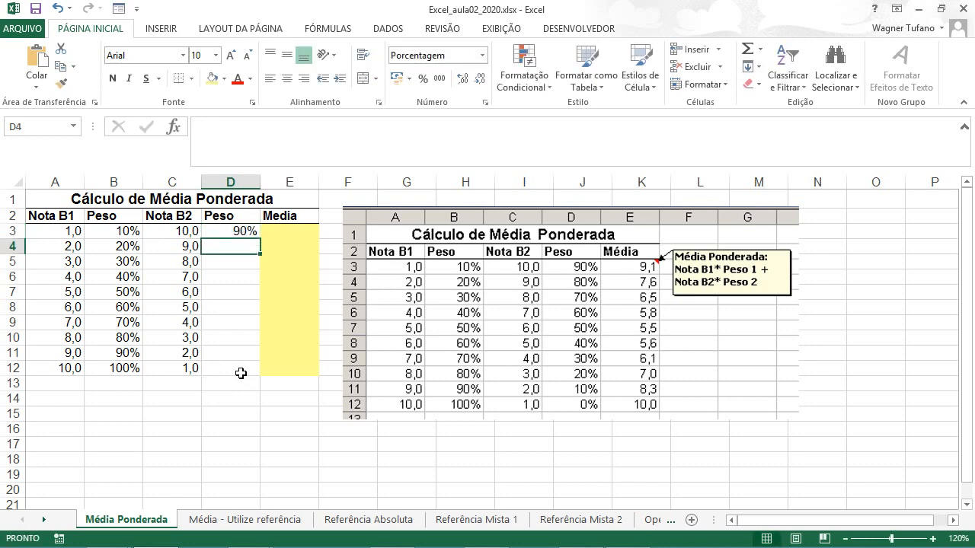
{"action": "type", "text": "80"}
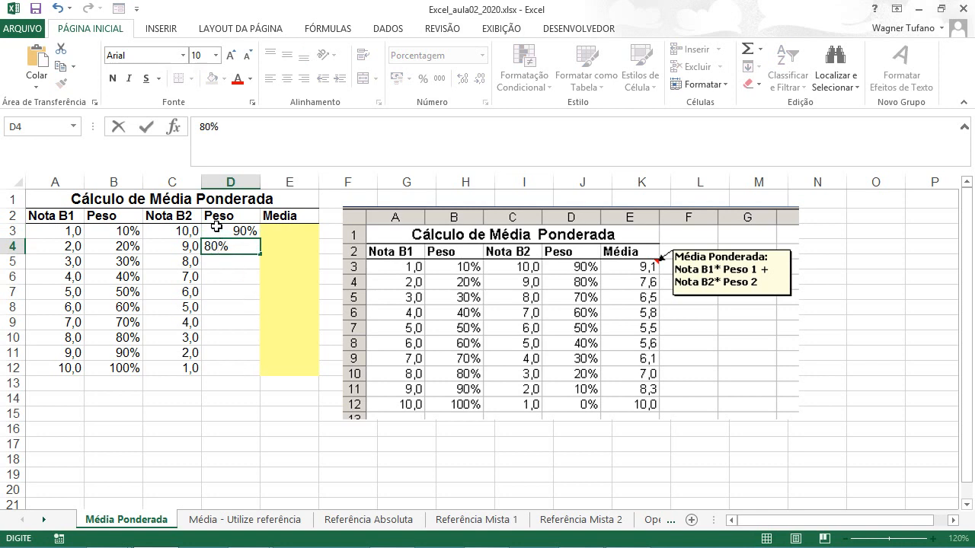
{"action": "left_click_drag", "start_coordinate": [217, 229], "coordinate": [222, 247]}
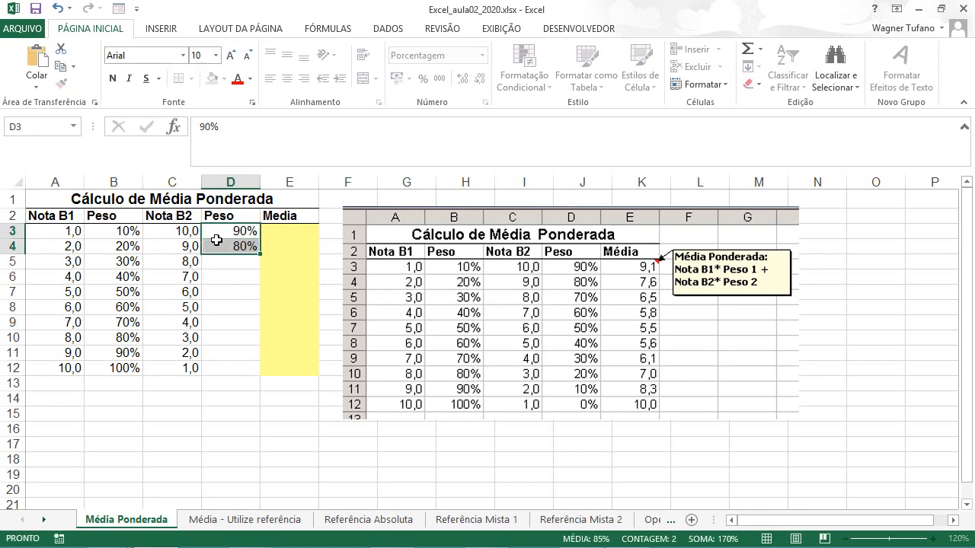
{"action": "double_click", "coordinate": [259, 253]}
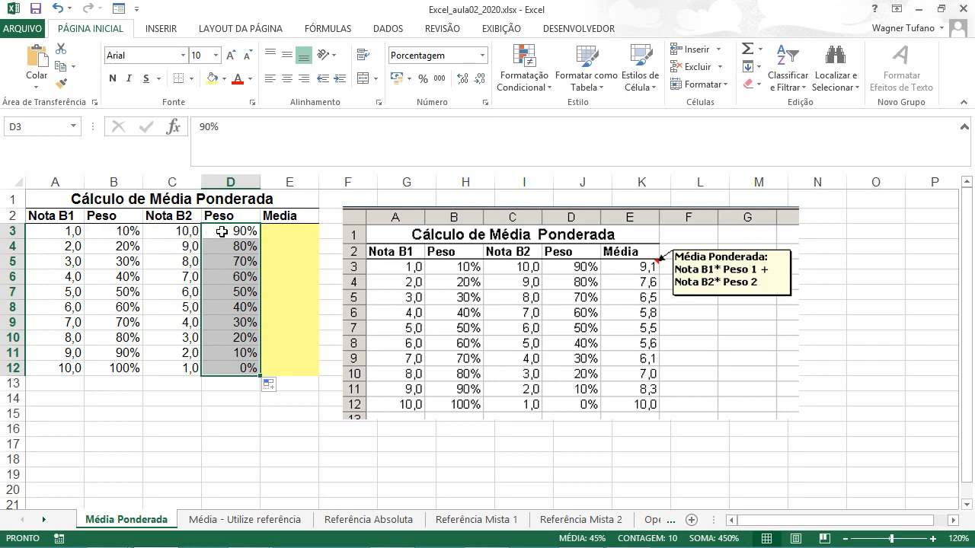
Step: Compare the paired weights in the two Peso columns row by row from row 3 to row 6, and check the table title
{"action": "left_click", "coordinate": [127, 230]}
{"action": "left_click", "coordinate": [227, 232]}
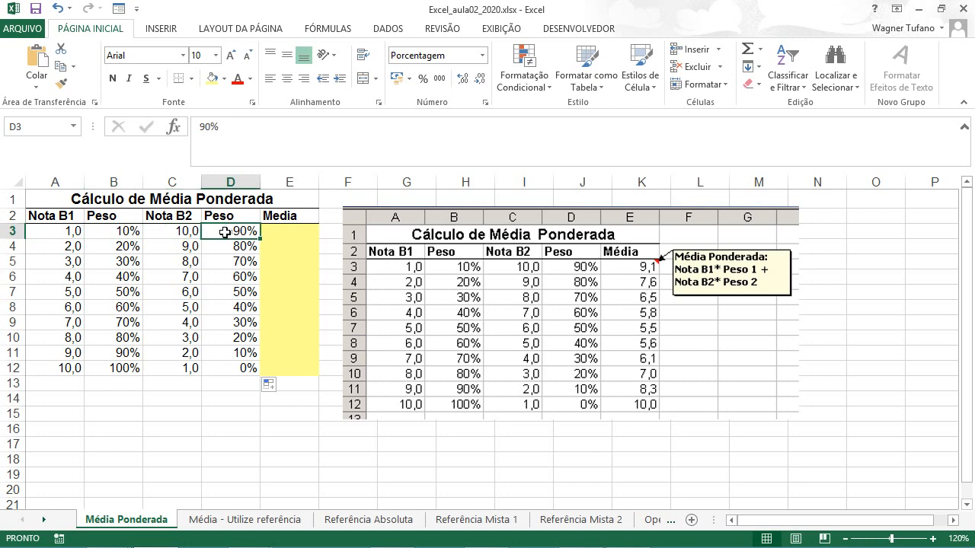
{"action": "left_click", "coordinate": [126, 232]}
{"action": "left_click", "coordinate": [233, 233]}
{"action": "left_click", "coordinate": [127, 233]}
{"action": "left_click", "coordinate": [125, 246]}
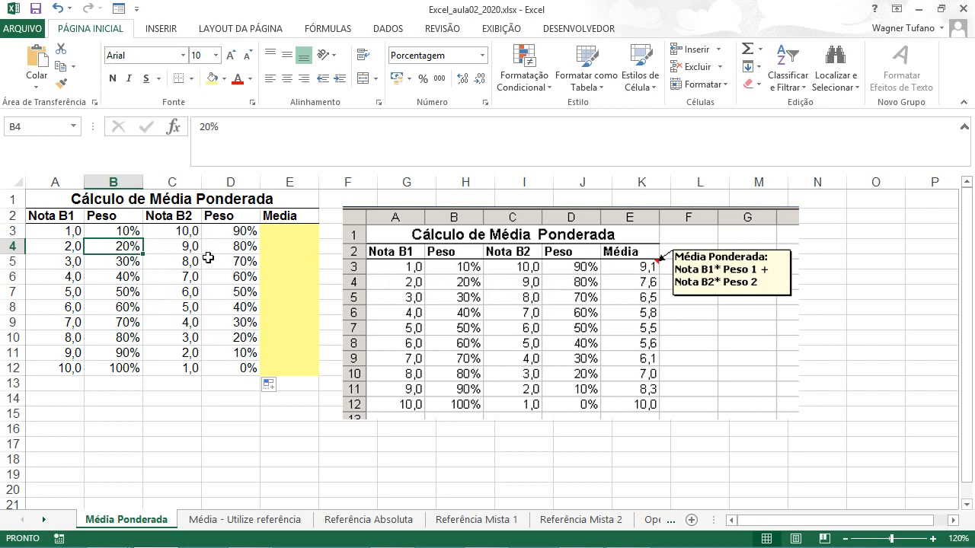
{"action": "left_click", "coordinate": [230, 246]}
{"action": "left_click", "coordinate": [128, 263]}
{"action": "left_click", "coordinate": [239, 268]}
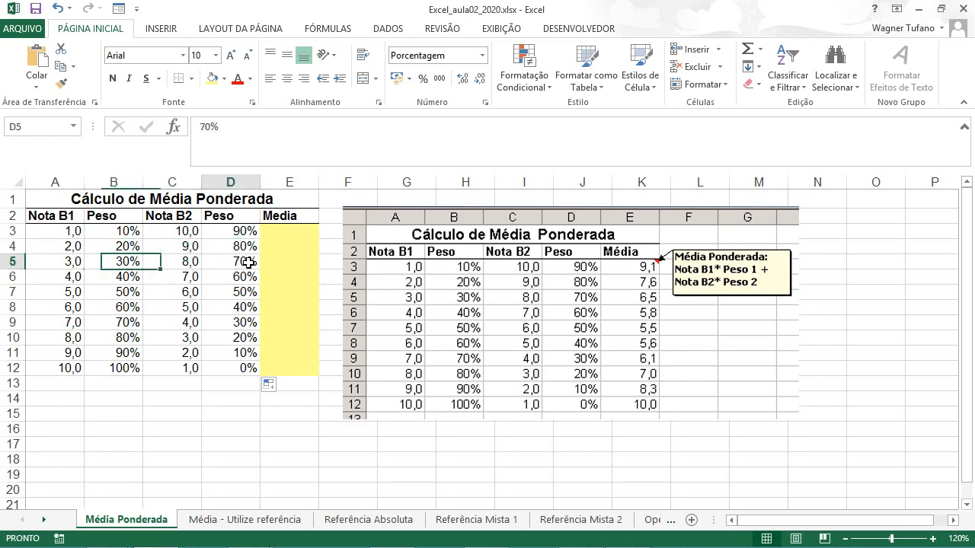
{"action": "left_click", "coordinate": [131, 277]}
{"action": "left_click", "coordinate": [237, 280]}
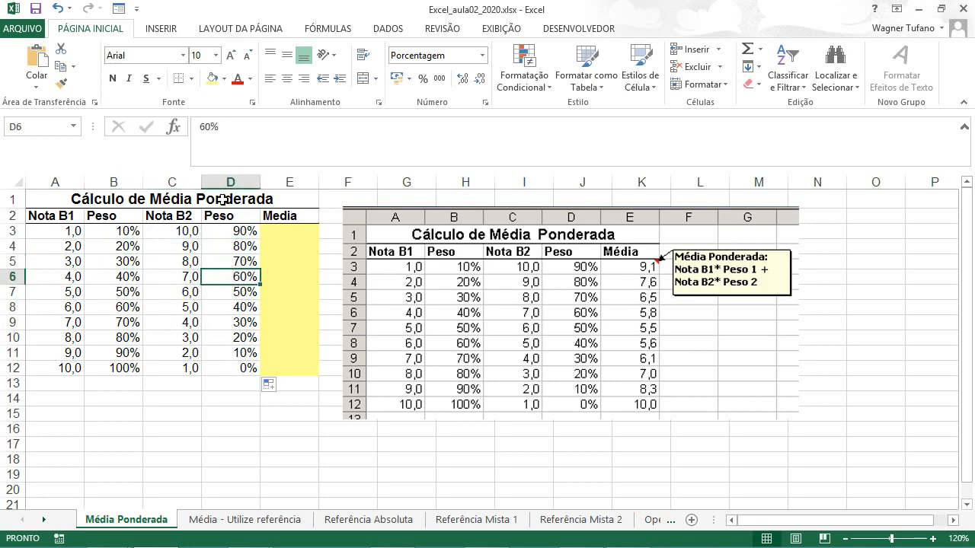
{"action": "left_click", "coordinate": [222, 199]}
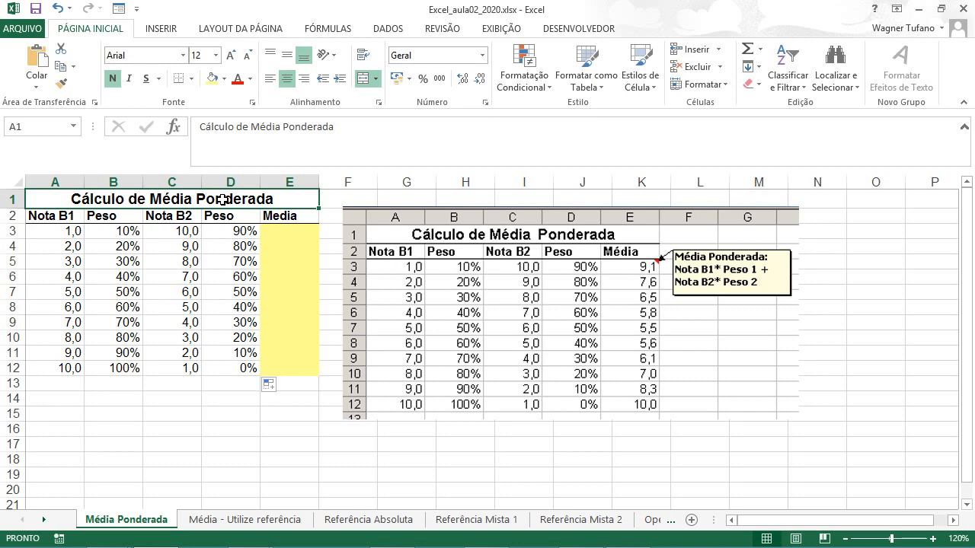
Step: Enter the weighted average formula =A3*B3+C3*D3 in E3 of the Media column, dismissing the antivirus pop-up
{"action": "left_click", "coordinate": [291, 235]}
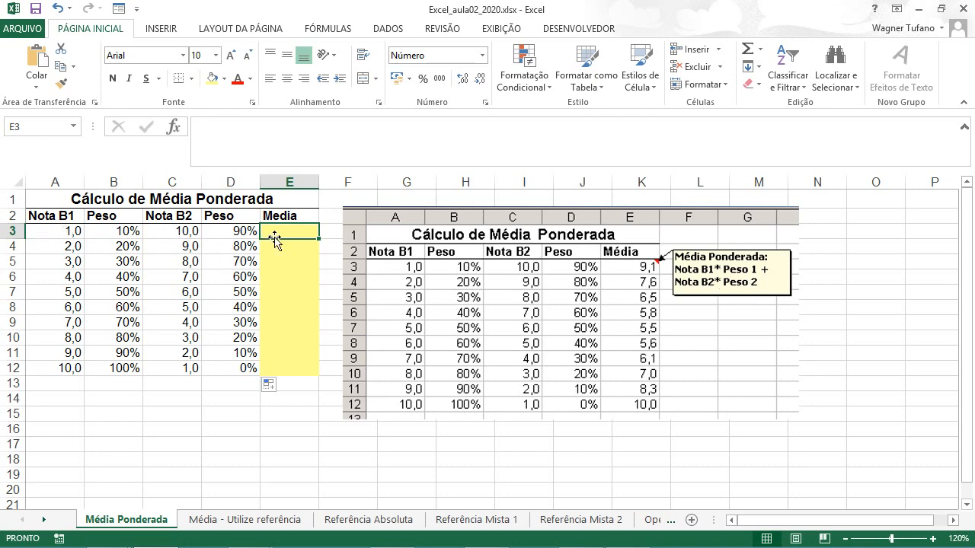
{"action": "type", "text": "="}
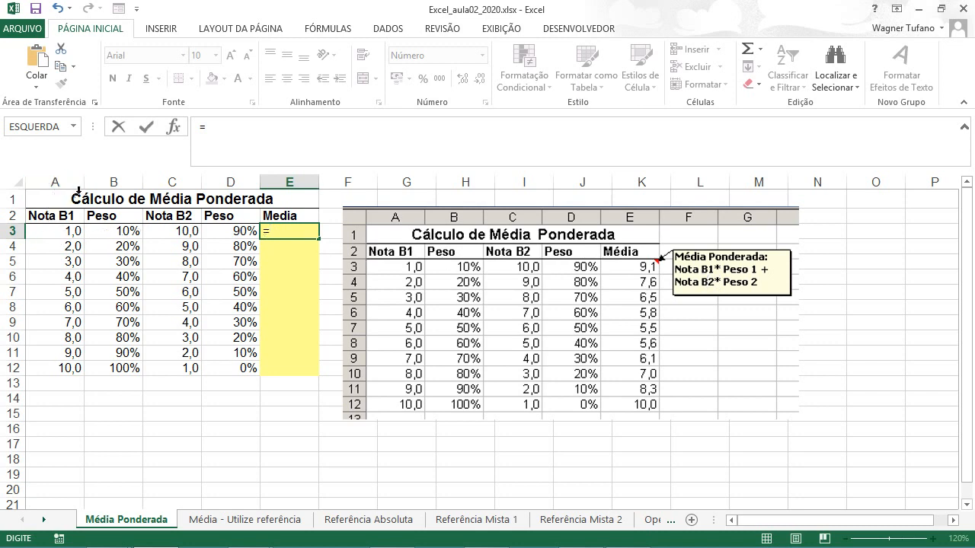
{"action": "left_click", "coordinate": [59, 234]}
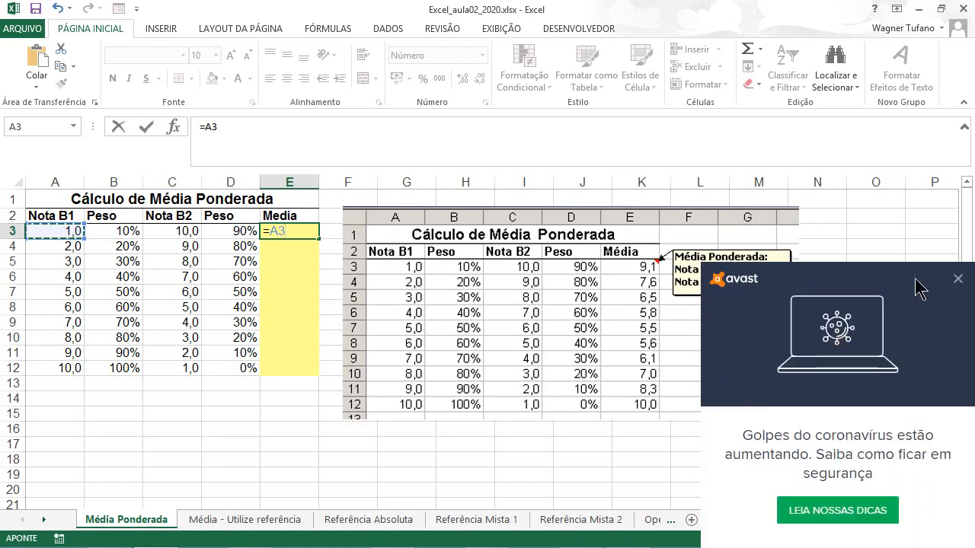
{"action": "left_click", "coordinate": [957, 278]}
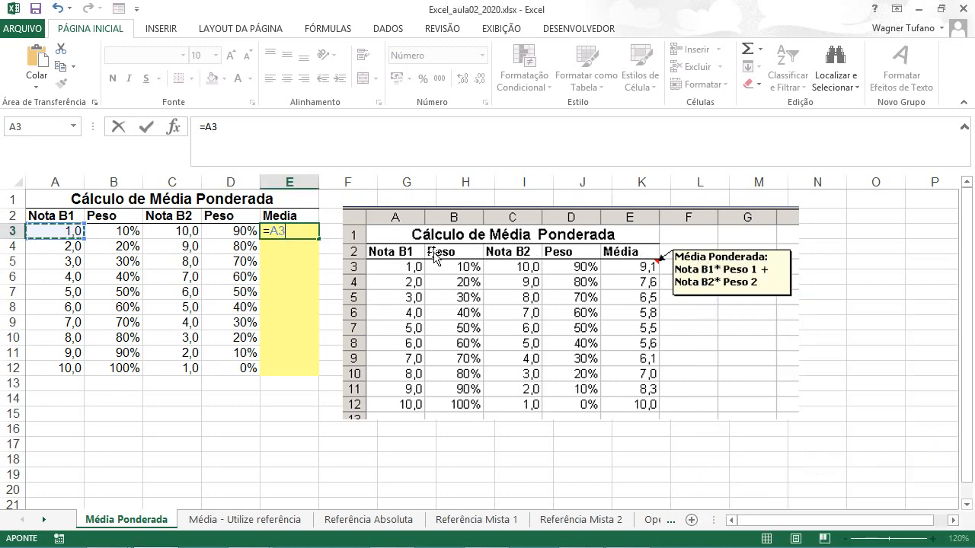
{"action": "type", "text": "*"}
{"action": "left_click", "coordinate": [109, 232]}
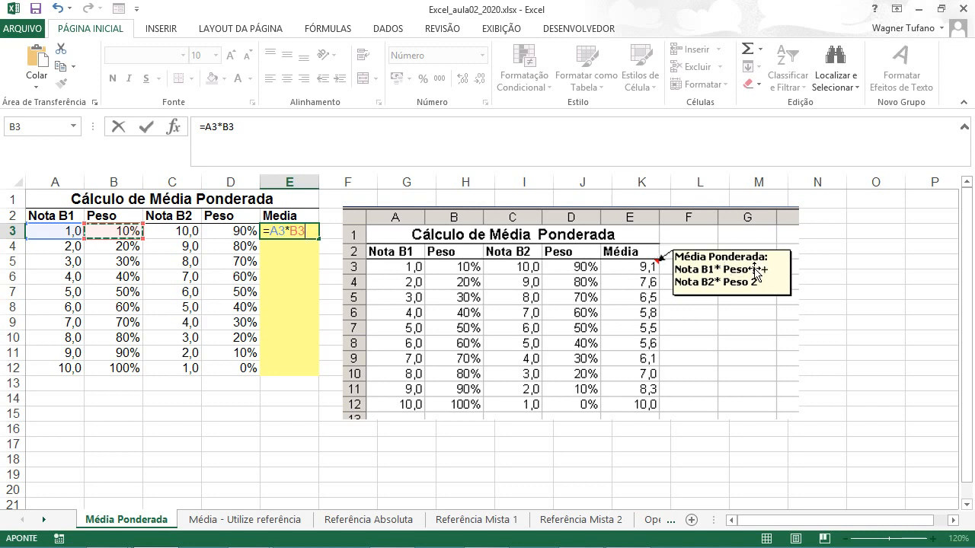
{"action": "type", "text": "+"}
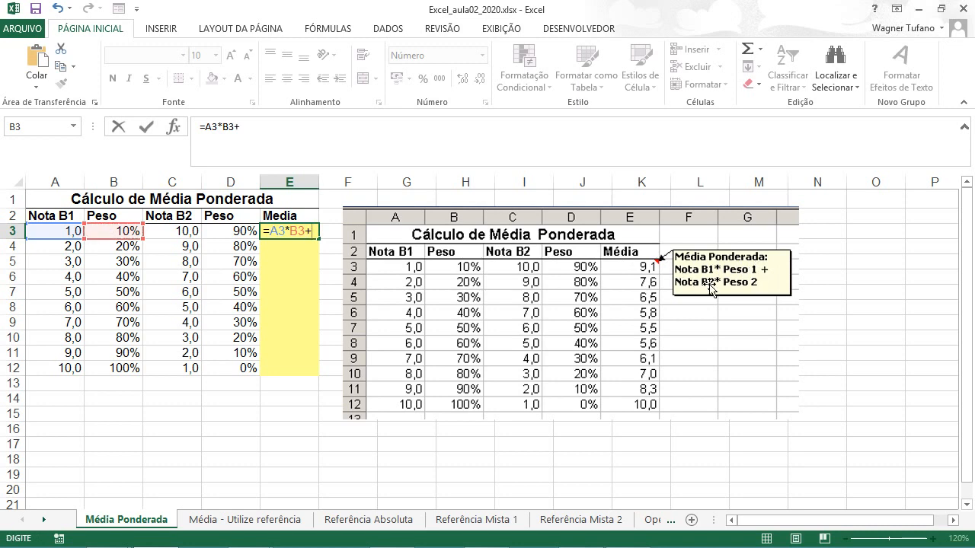
{"action": "left_click", "coordinate": [170, 232]}
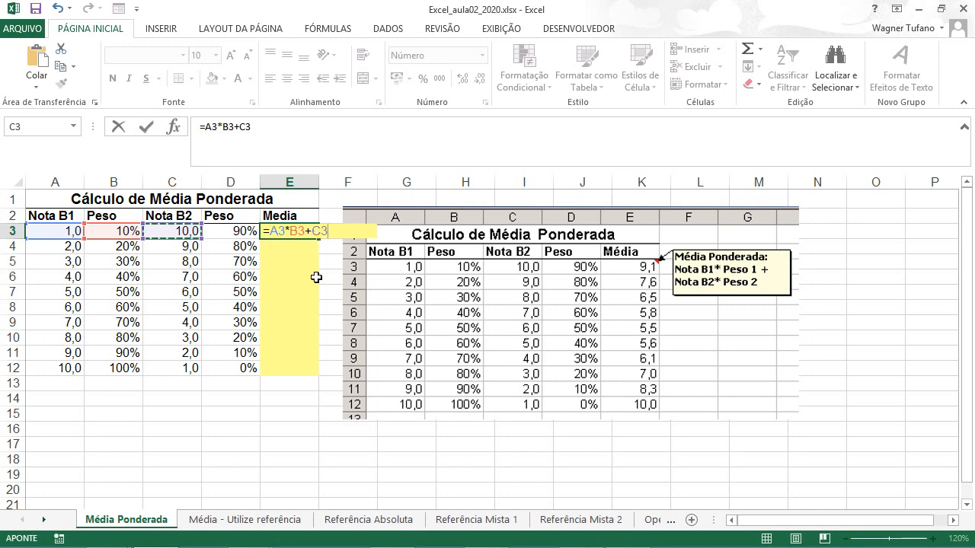
{"action": "type", "text": "*"}
{"action": "left_click", "coordinate": [240, 232]}
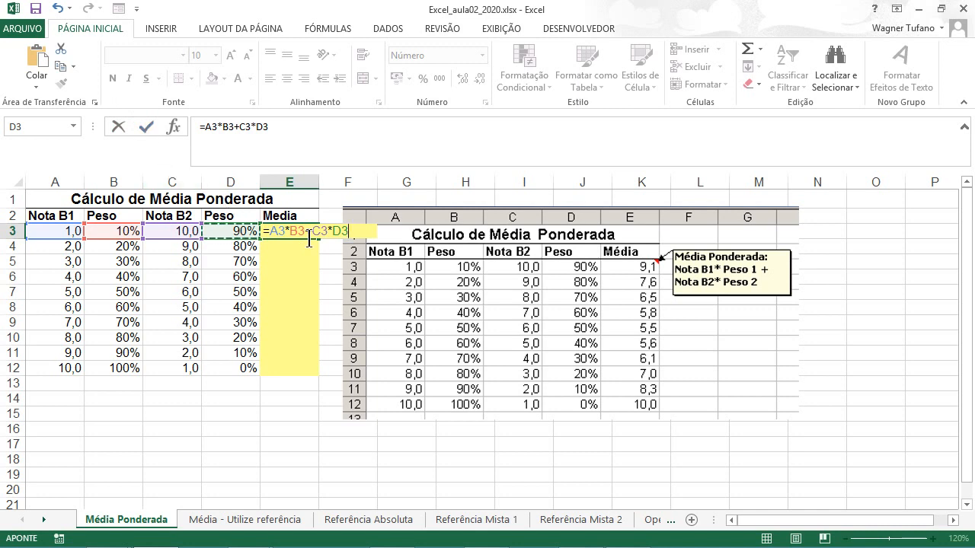
{"action": "left_click", "coordinate": [144, 124]}
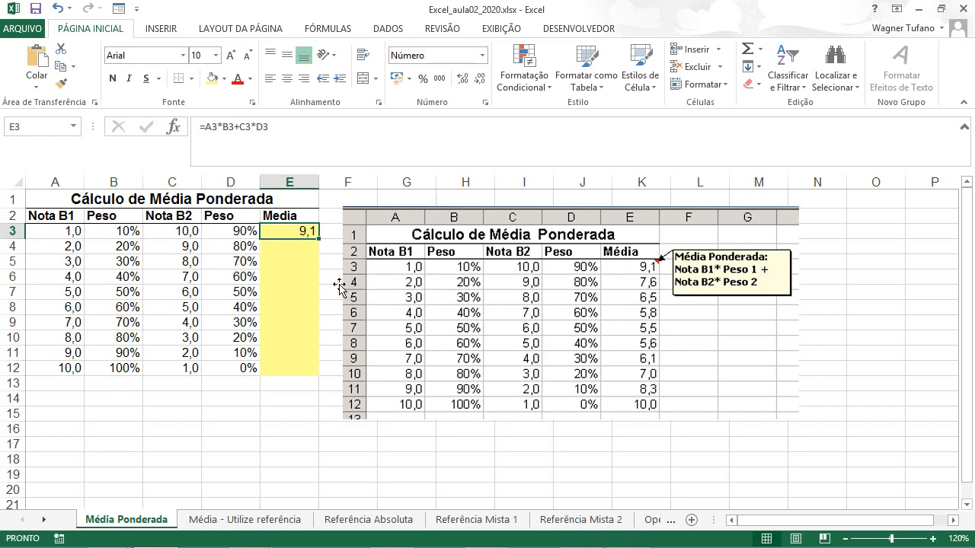
Step: Copy the E3 weighted average formula down the Media column to E12
{"action": "double_click", "coordinate": [320, 238]}
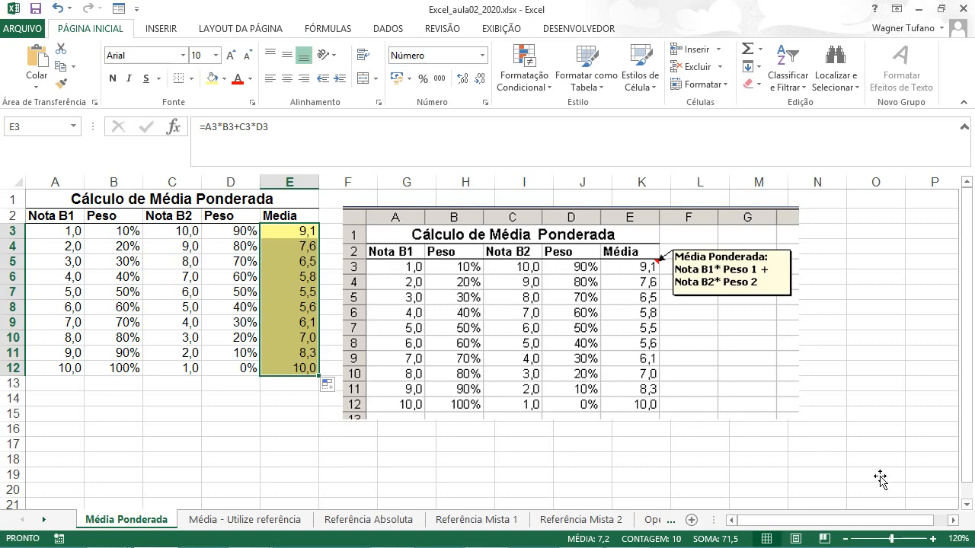
{"action": "left_click", "coordinate": [932, 539]}
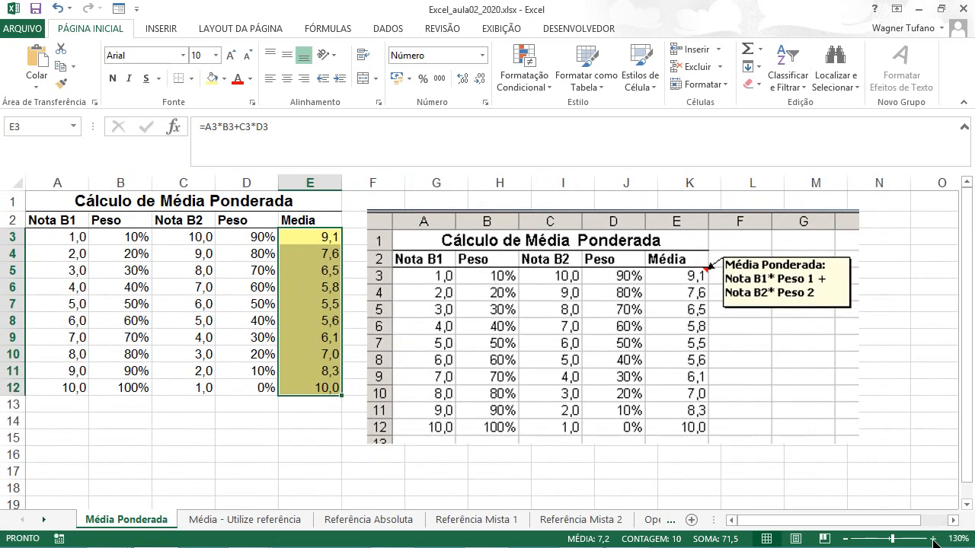
Step: Examine which grade and weight cells the formulas in E3, E8 and E12 of the Media column reference
{"action": "left_click", "coordinate": [932, 539]}
{"action": "left_click", "coordinate": [932, 539]}
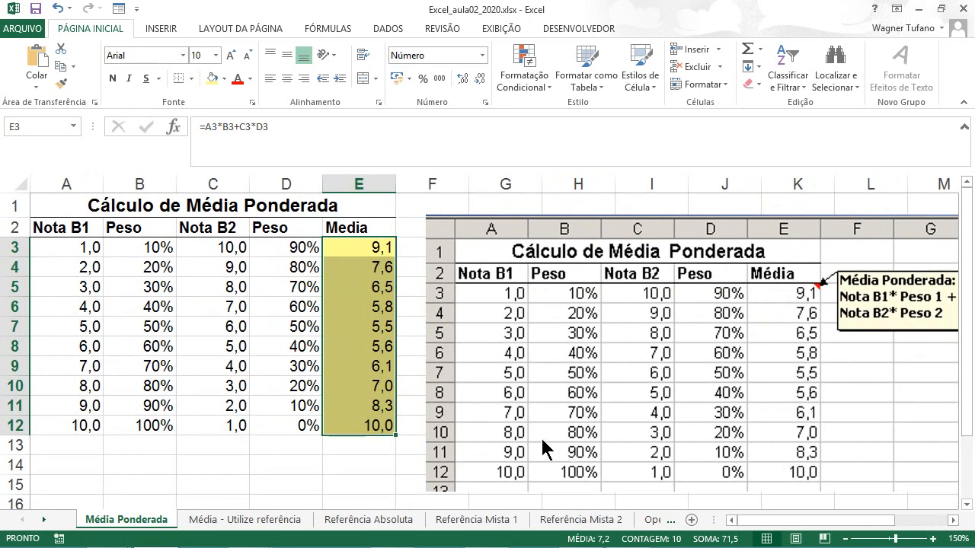
{"action": "left_click", "coordinate": [371, 252]}
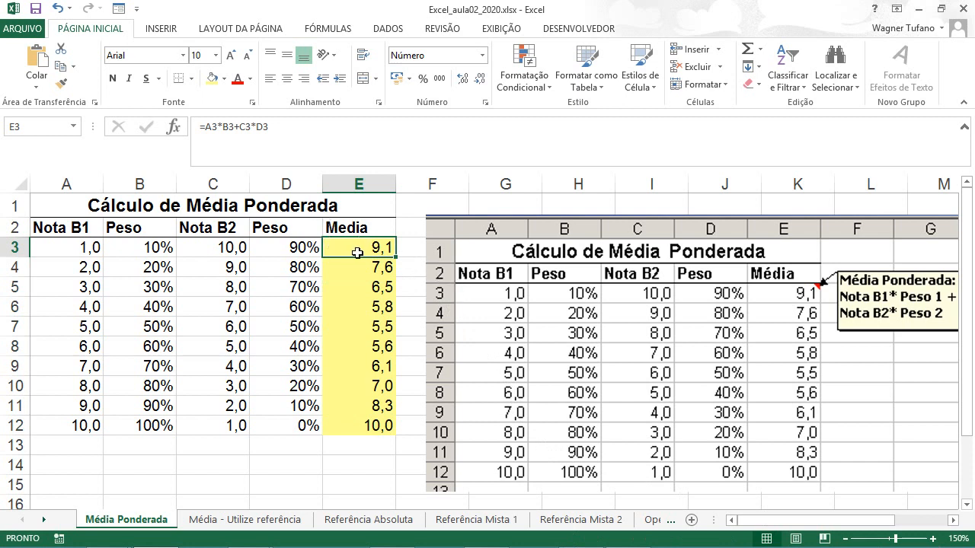
{"action": "double_click", "coordinate": [357, 253]}
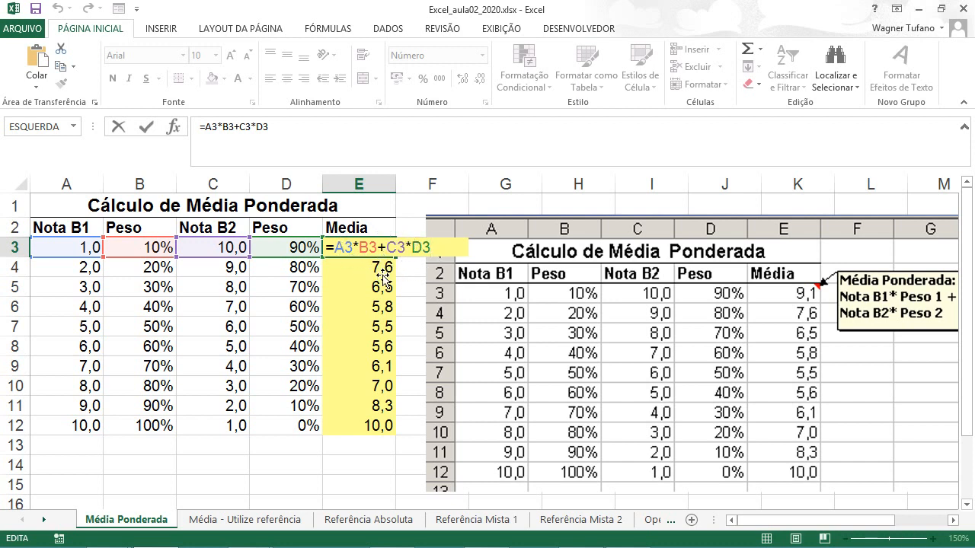
{"action": "left_click", "coordinate": [376, 347]}
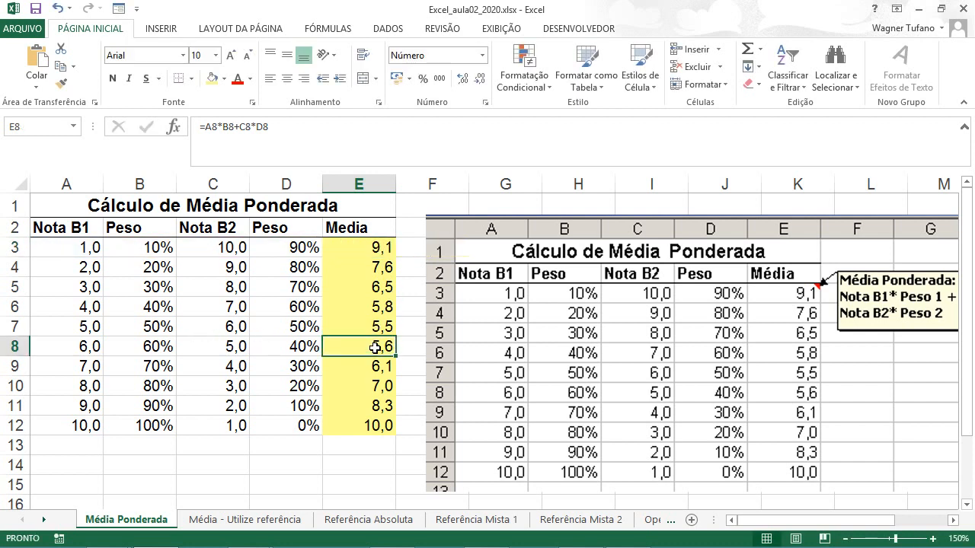
{"action": "double_click", "coordinate": [376, 348]}
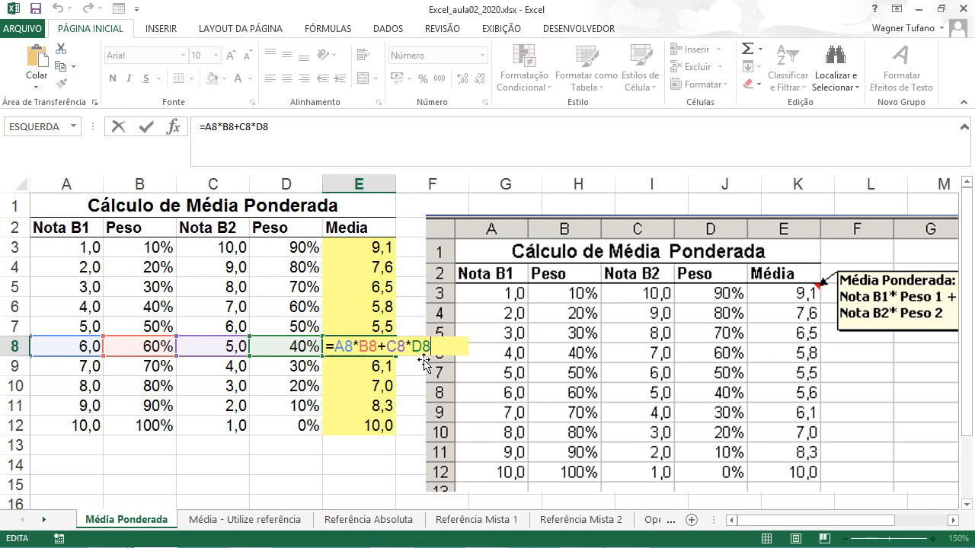
{"action": "left_click", "coordinate": [373, 425]}
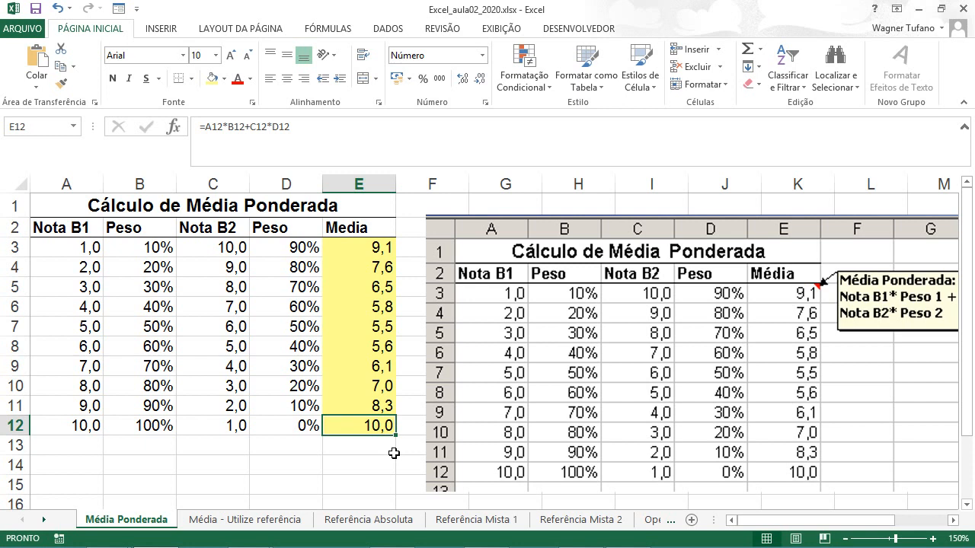
{"action": "key", "text": "F2"}
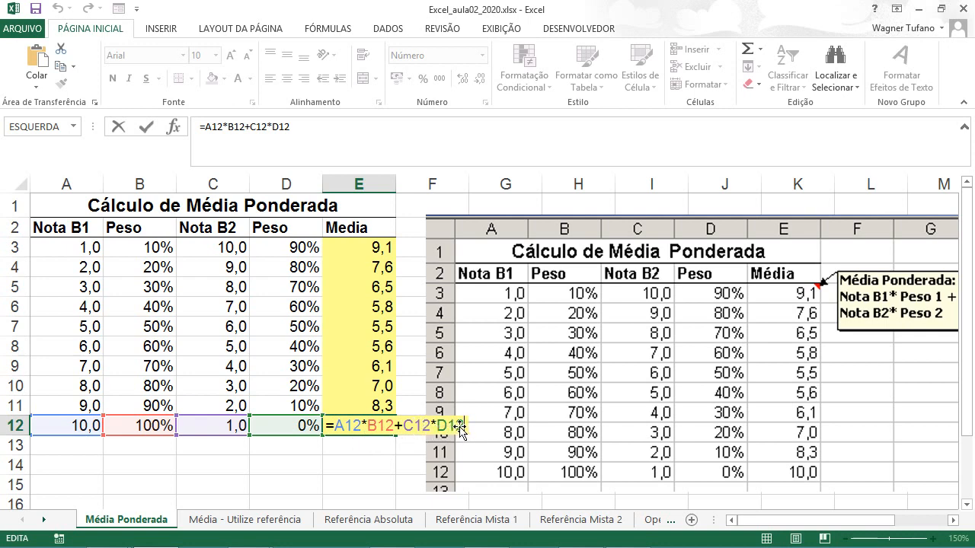
Step: Refill the E3 weighted average formula down to E12 and inspect the cell references in the last row's formula
{"action": "left_click", "coordinate": [373, 244]}
{"action": "left_click_drag", "start_coordinate": [395, 256], "coordinate": [393, 431]}
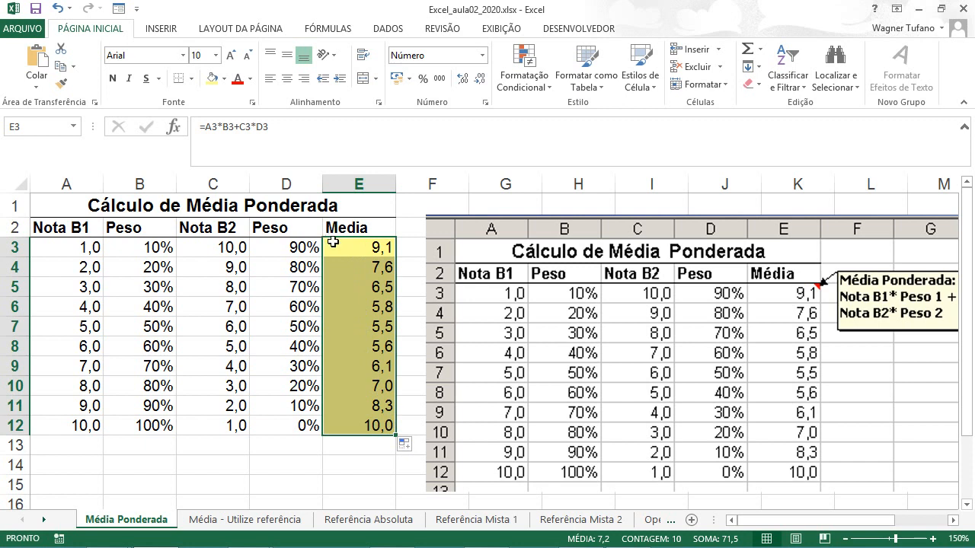
{"action": "left_click", "coordinate": [362, 429]}
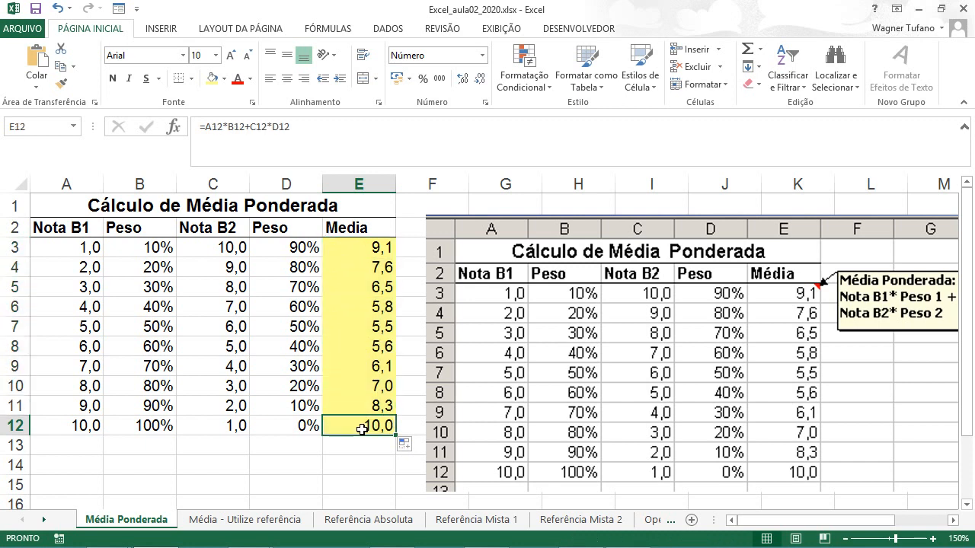
{"action": "double_click", "coordinate": [361, 429]}
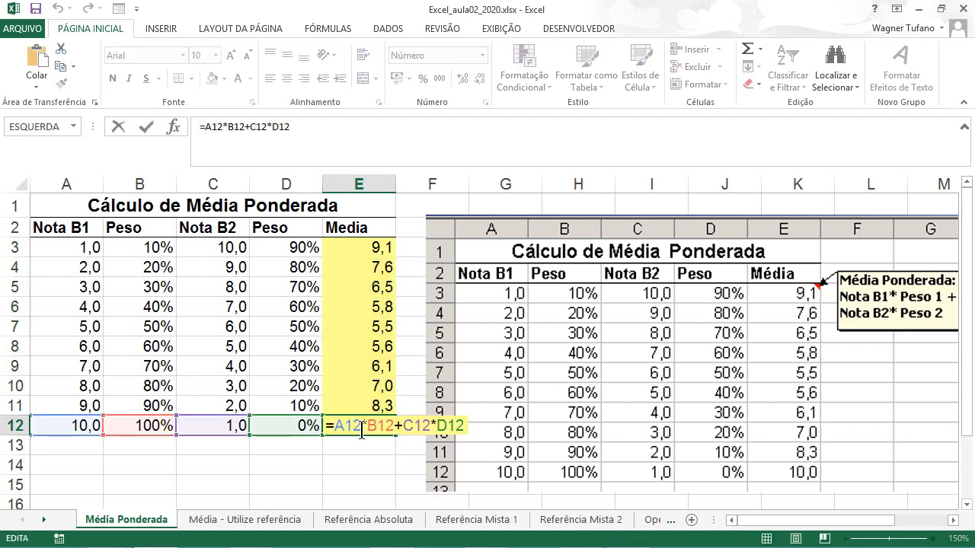